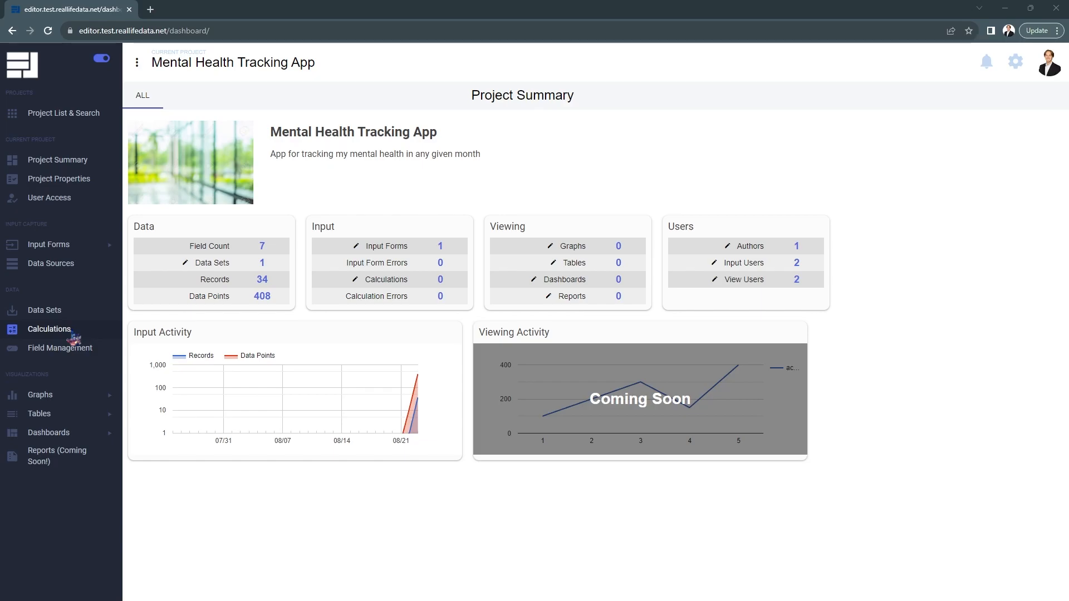
# - Open the project's calculations and create a calculation tab named Tab 1
pyautogui.click(73, 336)
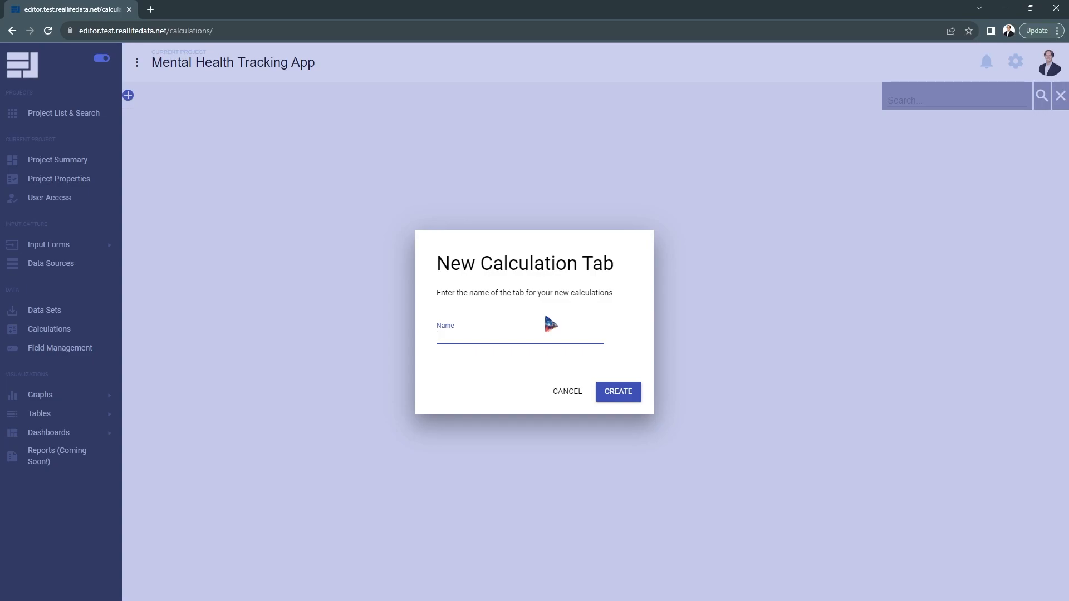
pyautogui.write('Tab 1')
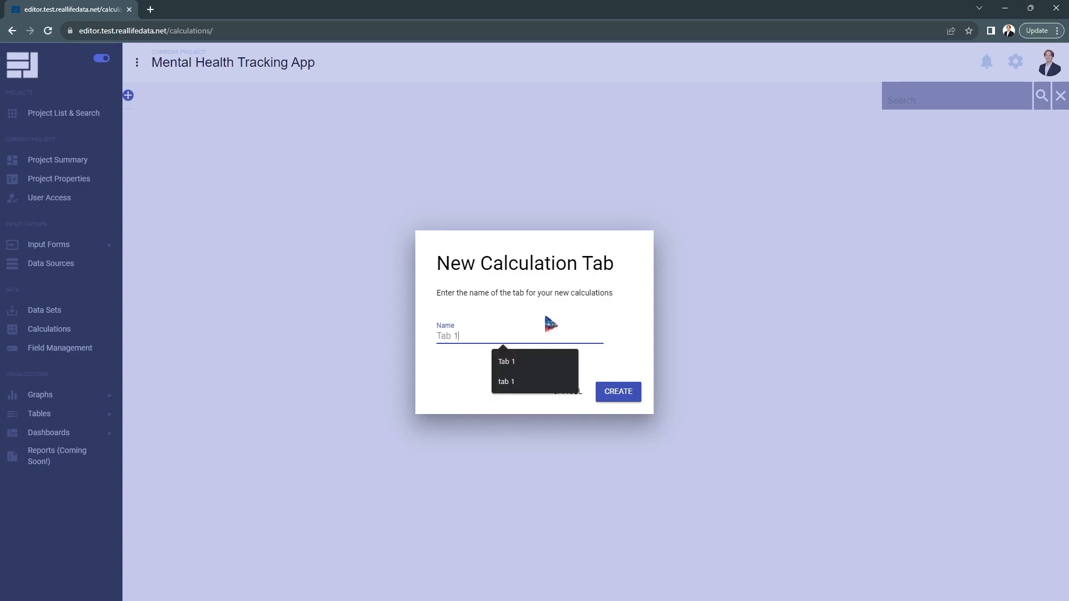
pyautogui.click(632, 398)
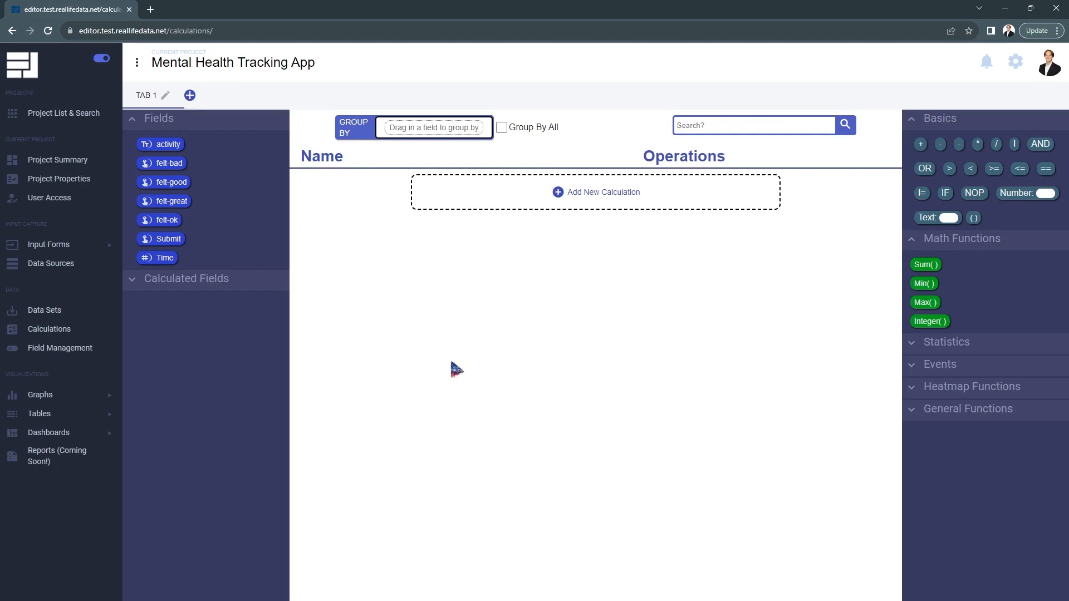
# - Add a new calculation to Tab 1 and name it Minutes Time Spent
pyautogui.moveTo(326, 127); pyautogui.dragTo(567, 134)
pyautogui.click(584, 145)
pyautogui.click(580, 204)
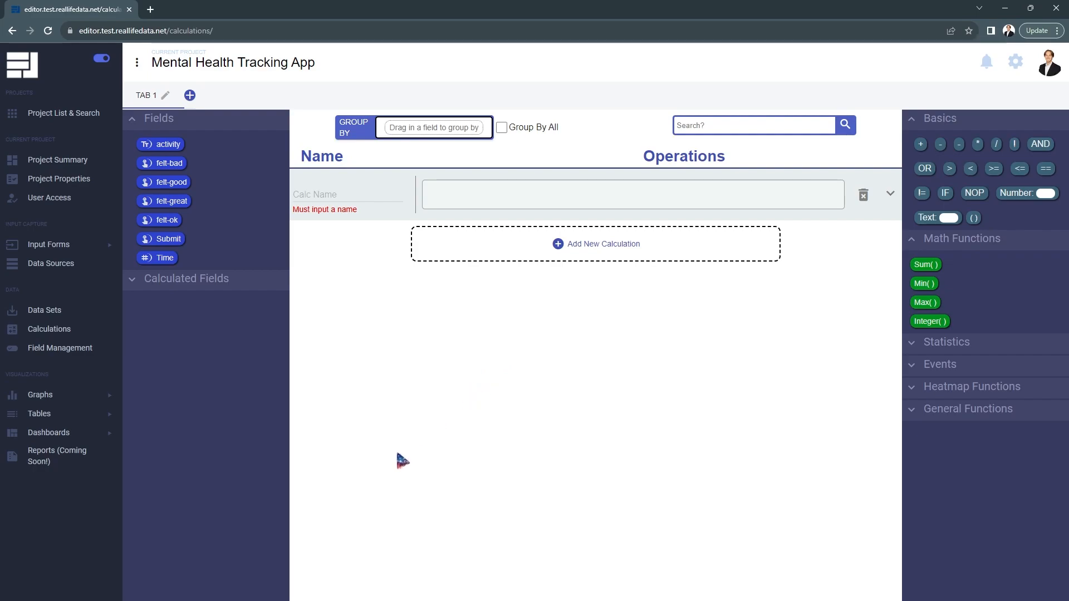
pyautogui.click(328, 188)
pyautogui.write('Minutes Time SPent')
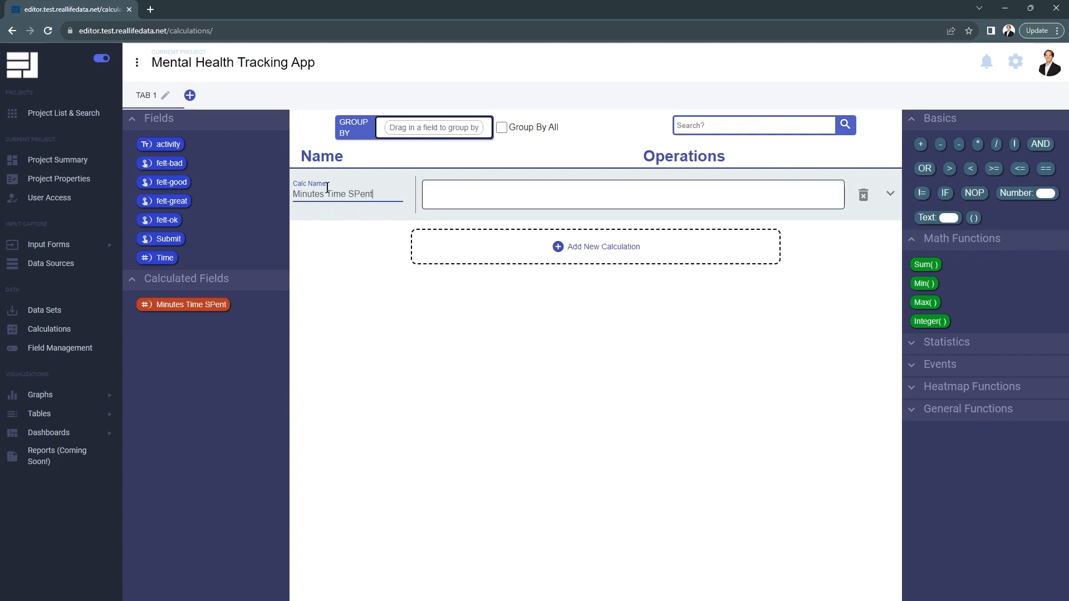
pyautogui.doubleClick(359, 195)
pyautogui.write('Spent')
pyautogui.click(371, 336)
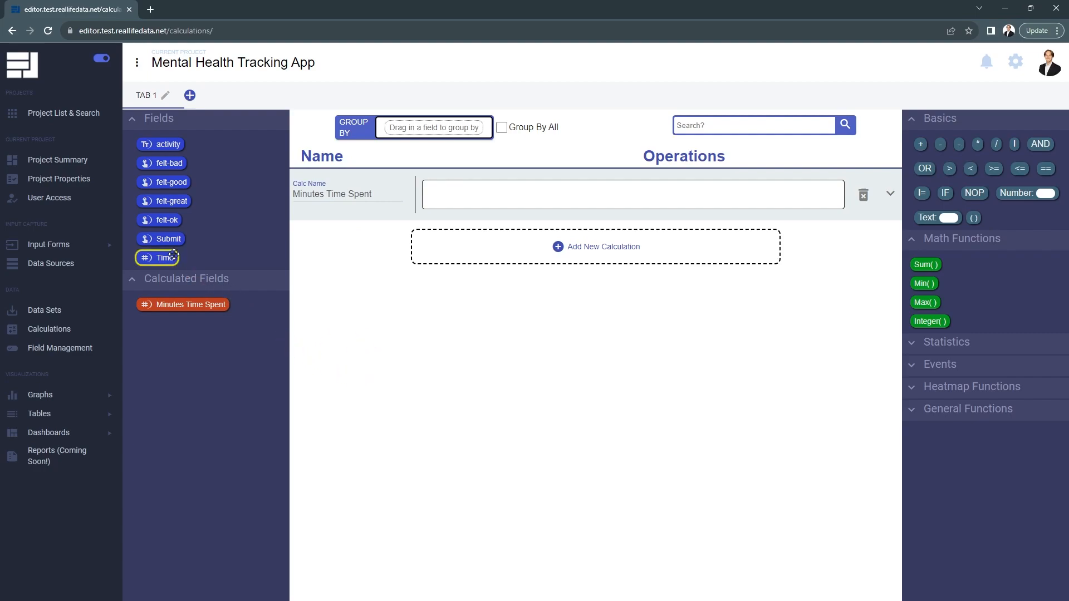
# - Build the Minutes Time Spent formula as the Time field multiplied by the number 60
pyautogui.moveTo(174, 256); pyautogui.dragTo(457, 205)
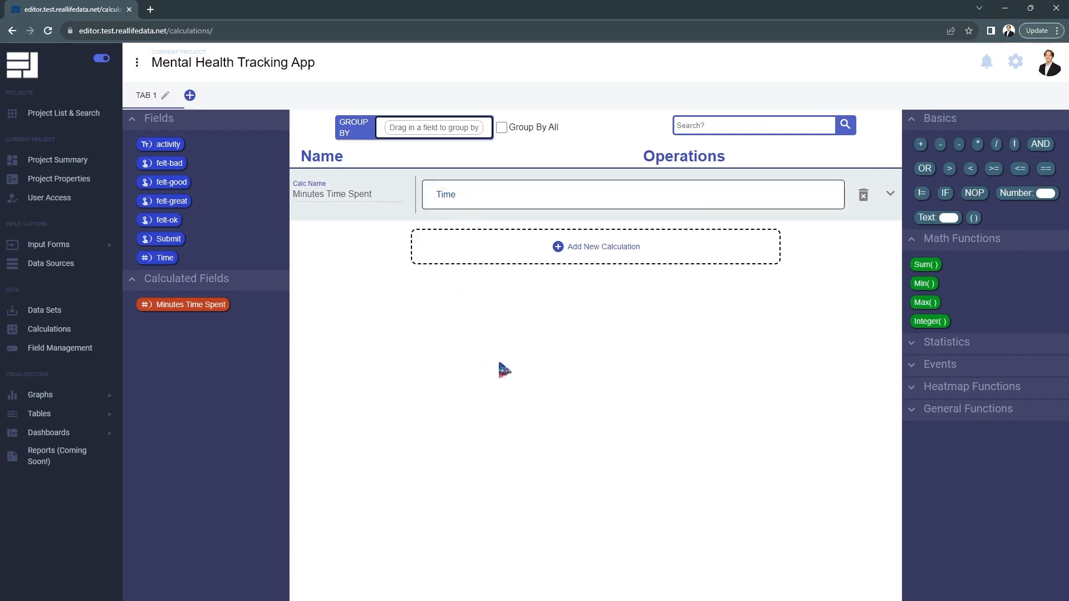
pyautogui.click(446, 204)
pyautogui.moveTo(160, 259); pyautogui.dragTo(446, 205)
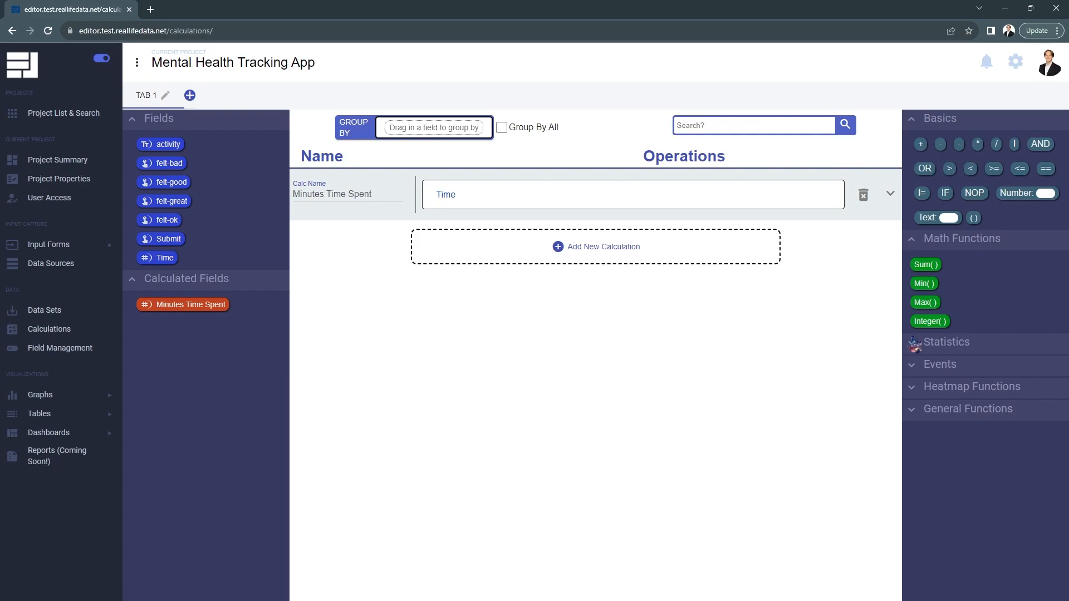
pyautogui.moveTo(952, 168); pyautogui.dragTo(471, 196)
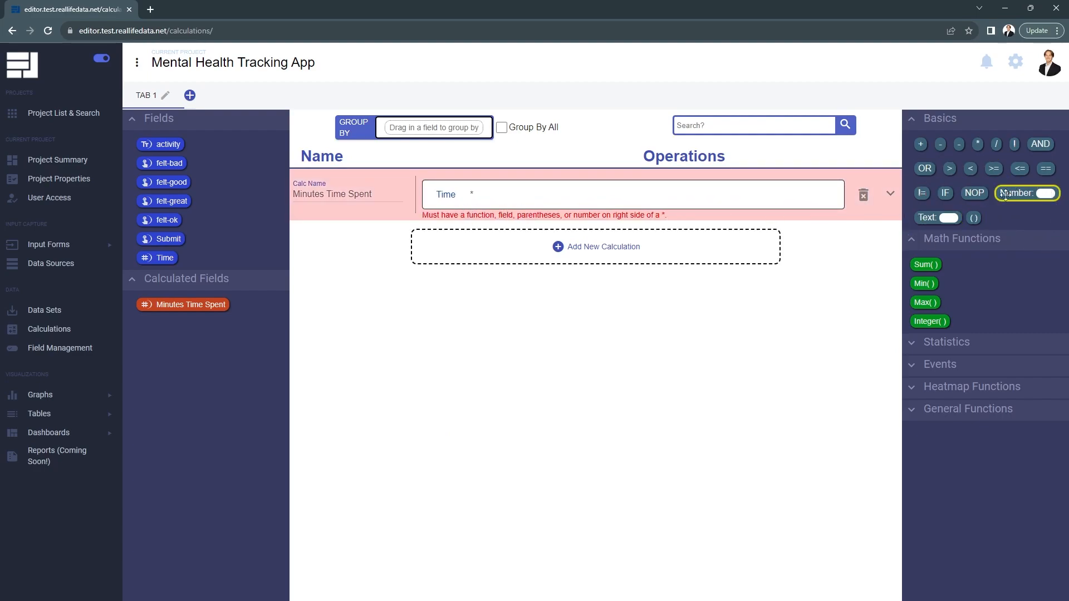
pyautogui.moveTo(1015, 194)
pyautogui.mouseDown()
pyautogui.moveTo(518, 217)
pyautogui.moveTo(492, 201)
pyautogui.mouseUp()
pyautogui.moveTo(485, 200); pyautogui.dragTo(485, 201)
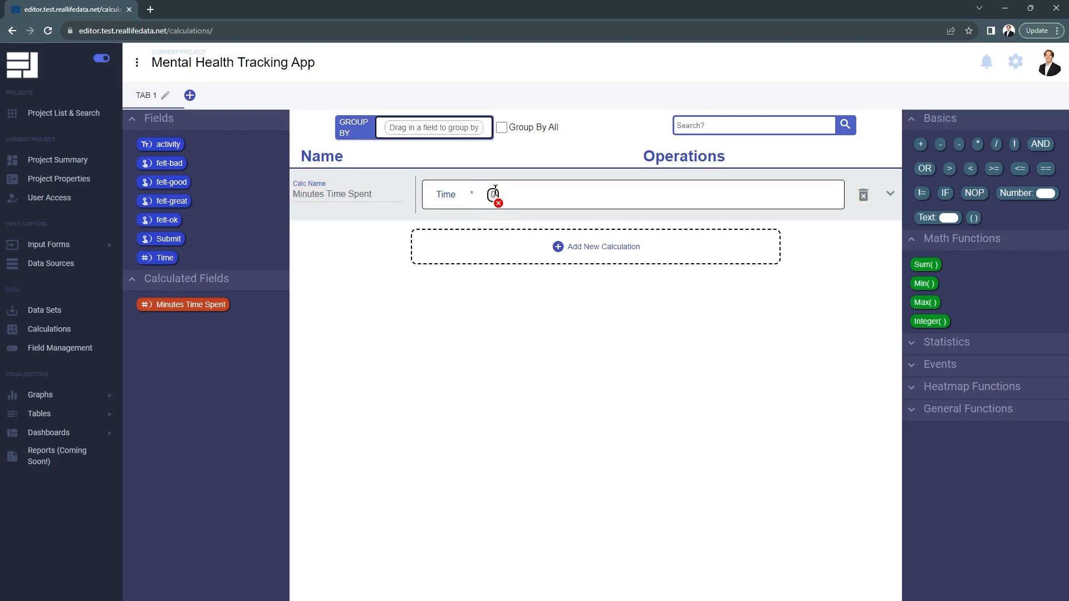
pyautogui.doubleClick(495, 191)
pyautogui.write('60')
# - Add a second calculation and name it Seconds Time Spent
pyautogui.click(579, 254)
pyautogui.click(346, 255)
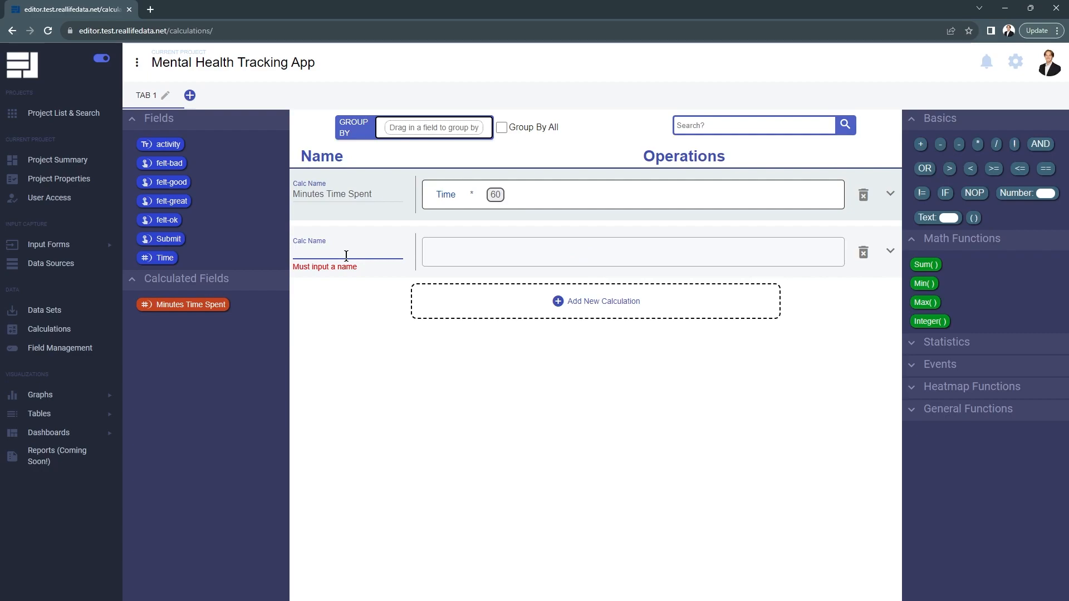
pyautogui.write('Seconds')
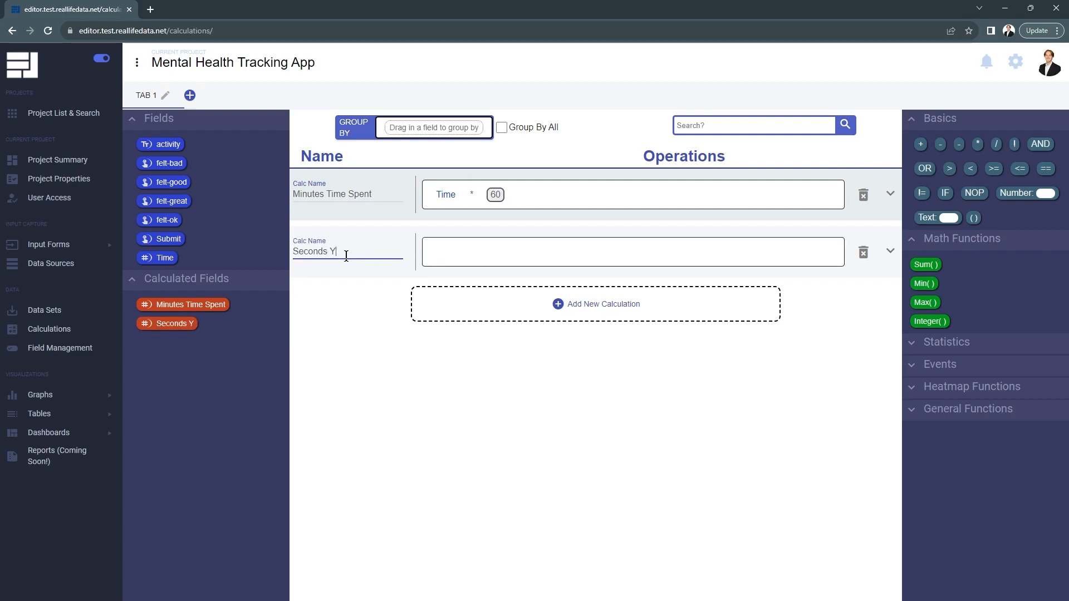
pyautogui.write(' Time SPent')
pyautogui.click(359, 328)
pyautogui.click(363, 250)
pyautogui.click(351, 383)
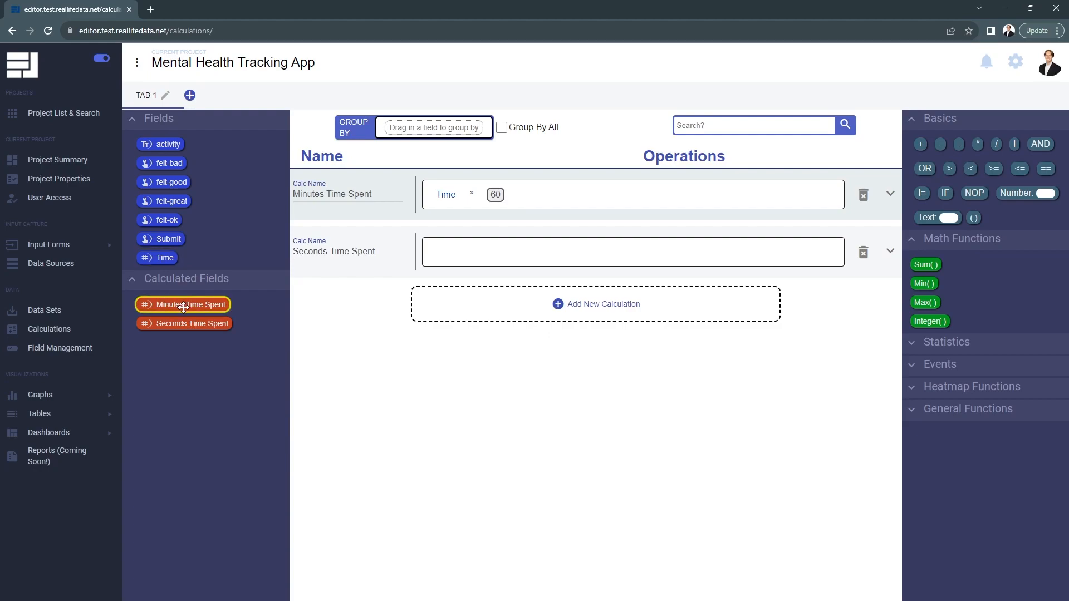
# - Build the Seconds Time Spent formula as the calculated field Minutes Time Spent multiplied by the number 60
pyautogui.moveTo(195, 304); pyautogui.dragTo(477, 259)
pyautogui.moveTo(484, 253)
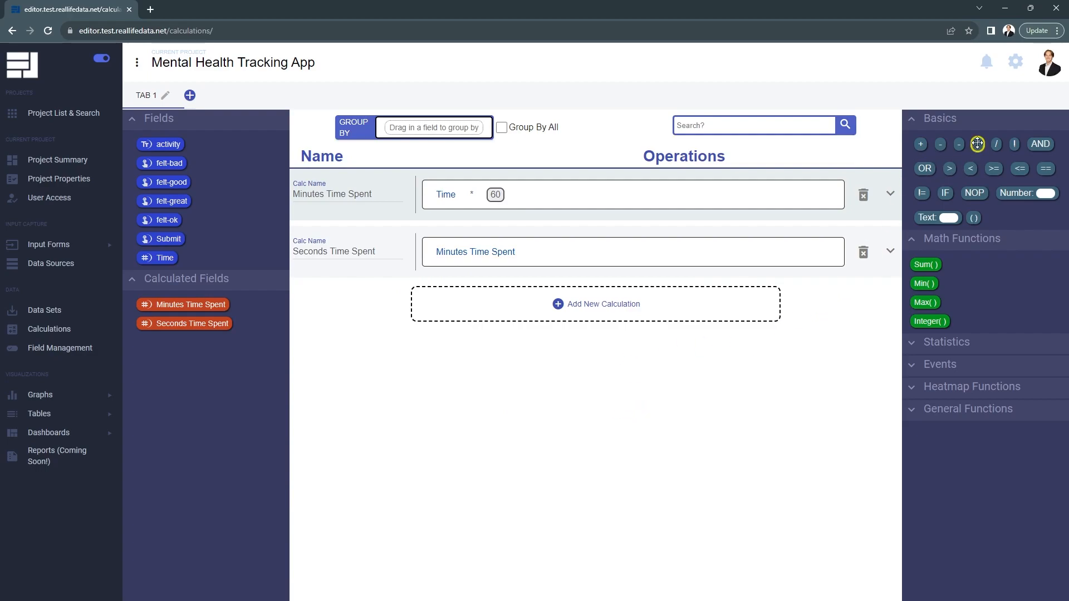
pyautogui.moveTo(978, 144); pyautogui.dragTo(521, 249)
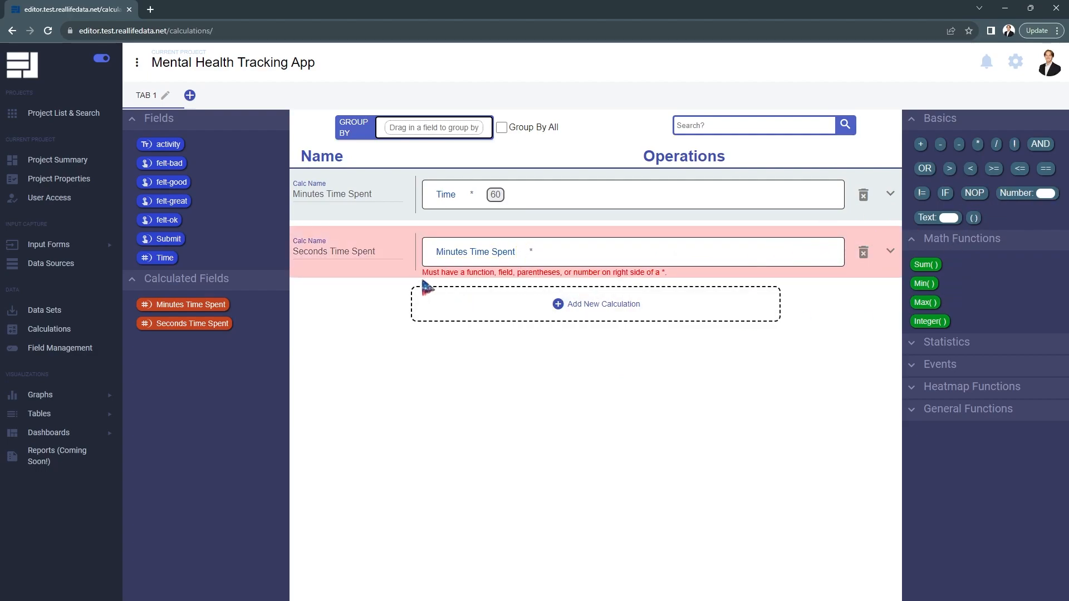
pyautogui.moveTo(425, 272); pyautogui.dragTo(672, 277)
pyautogui.moveTo(1015, 193); pyautogui.dragTo(543, 253)
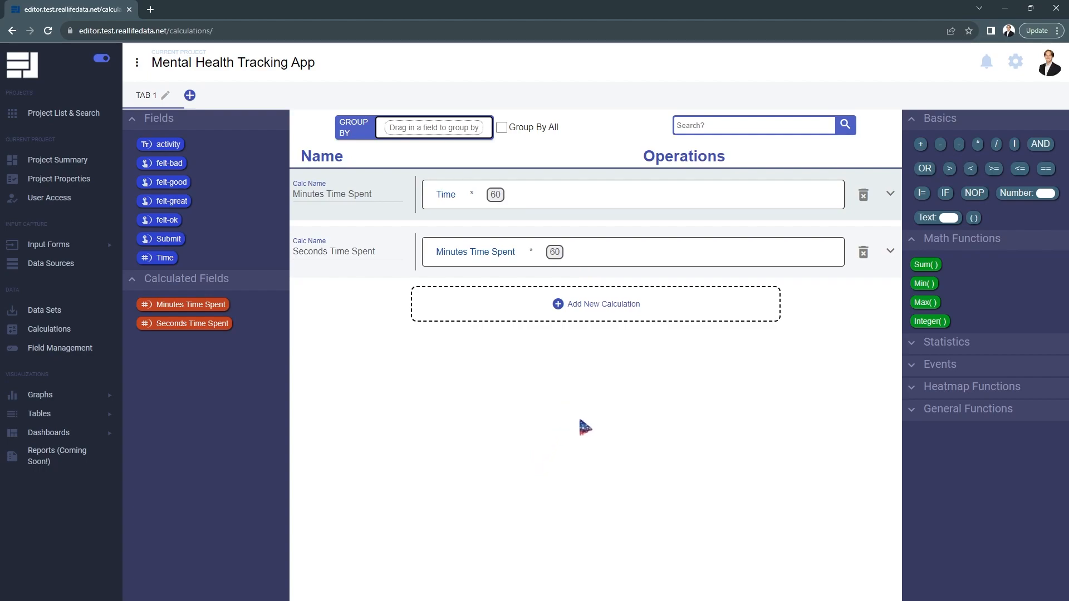
# - Replace the number 60 in the Seconds Time Spent formula with the parenthesised sum (30 + 30)
pyautogui.click(562, 262)
pyautogui.moveTo(974, 218); pyautogui.dragTo(554, 253)
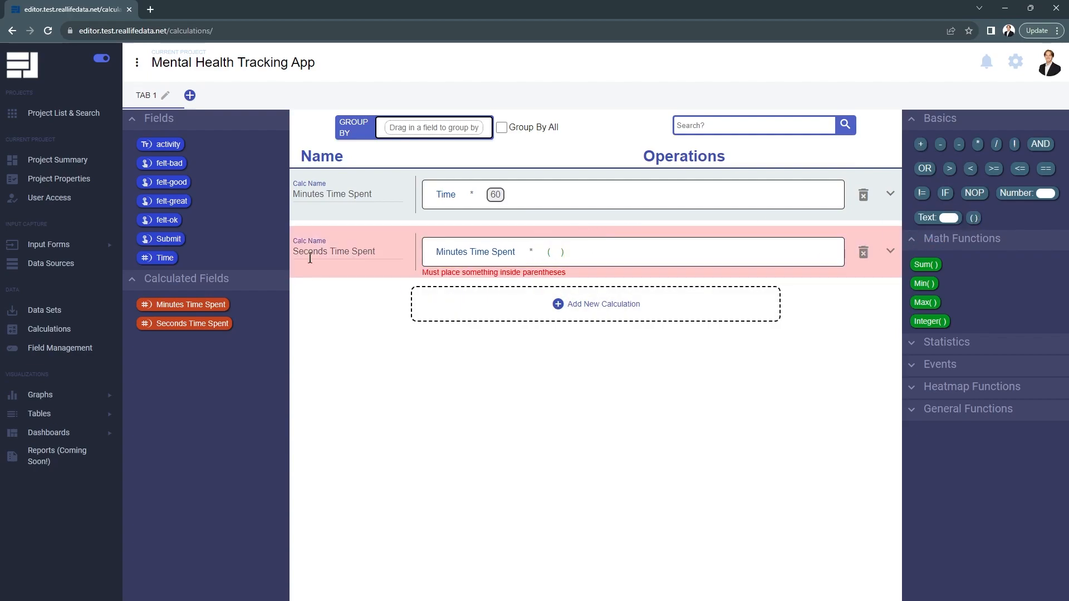
pyautogui.moveTo(1011, 193); pyautogui.dragTo(568, 255)
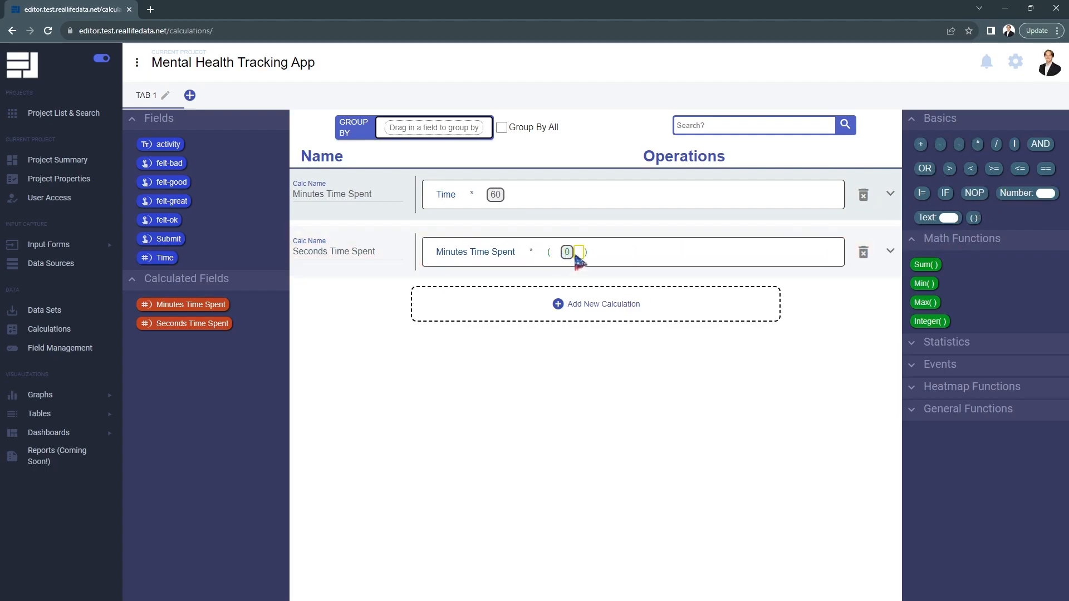
pyautogui.write('30')
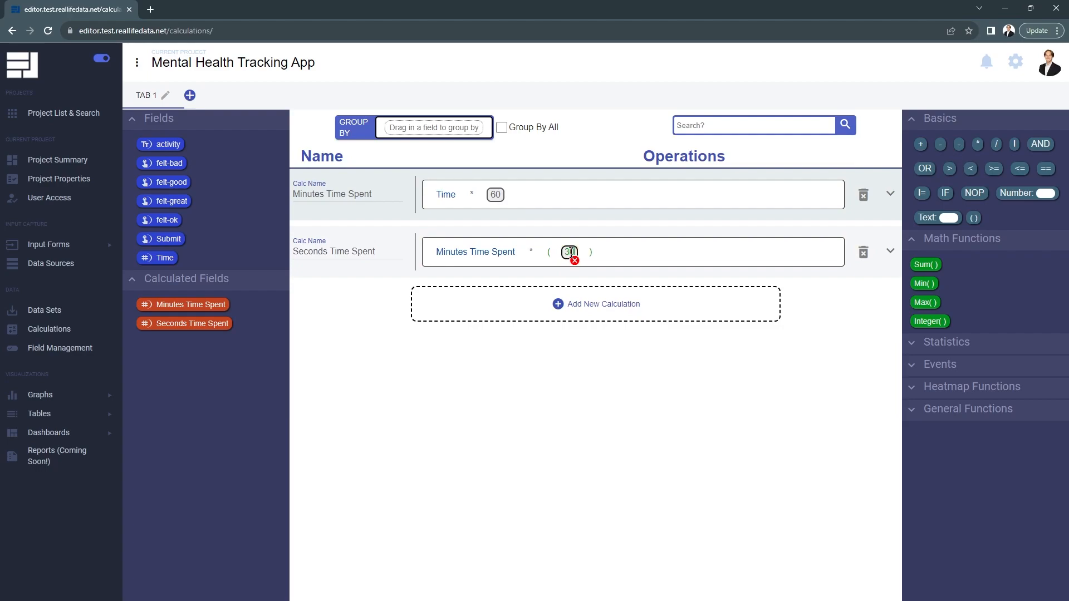
pyautogui.moveTo(922, 144); pyautogui.dragTo(582, 251)
pyautogui.moveTo(1010, 195); pyautogui.dragTo(614, 254)
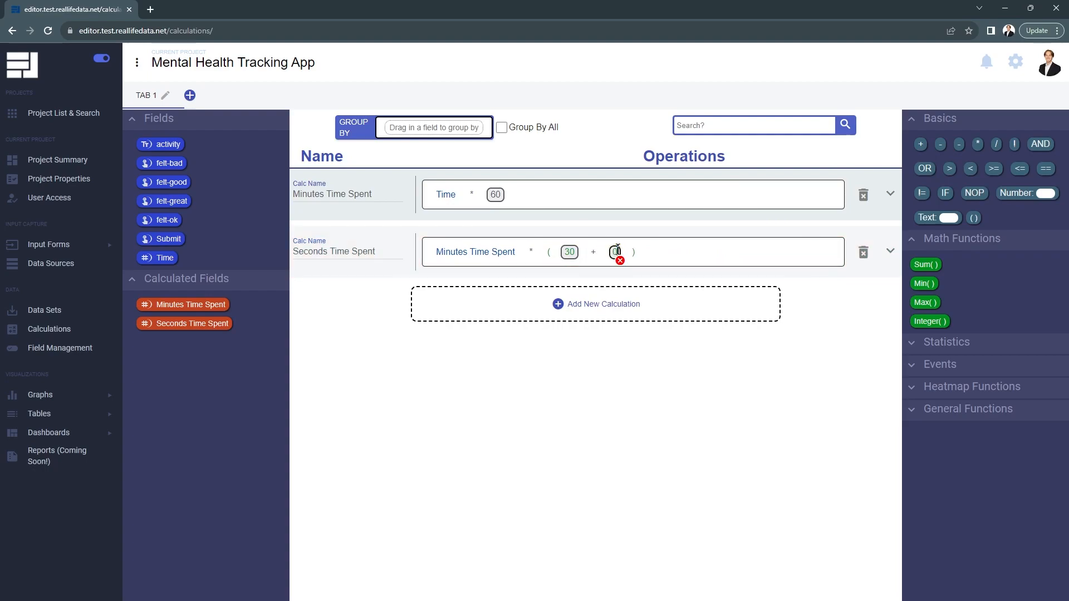
pyautogui.click(615, 252)
pyautogui.write('30')
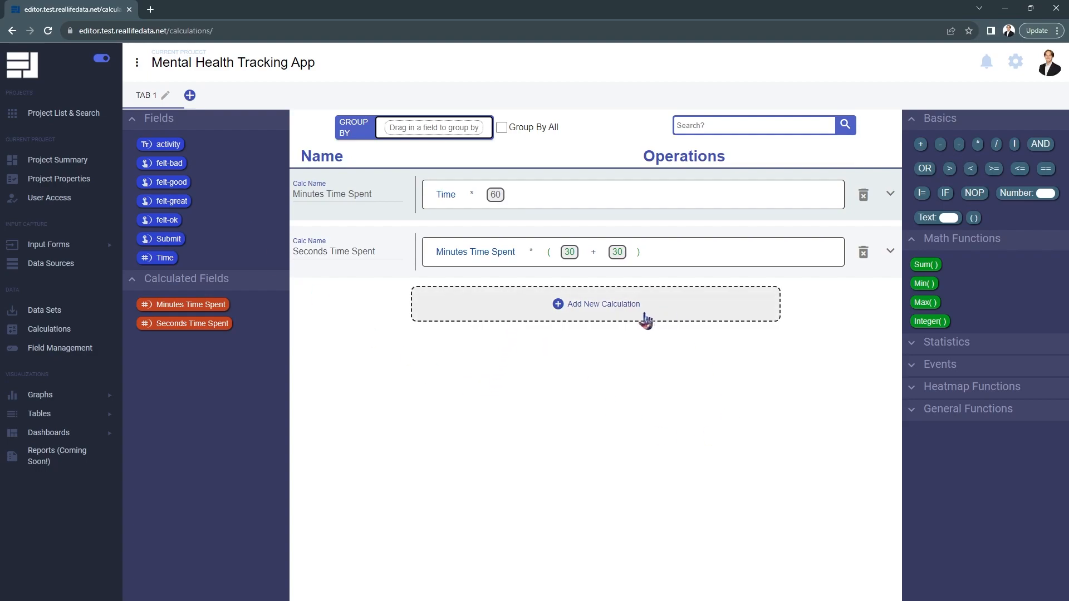
# - Add a third calculation and name it Did Work?
pyautogui.click(596, 316)
pyautogui.click(349, 311)
pyautogui.write('Did Work?')
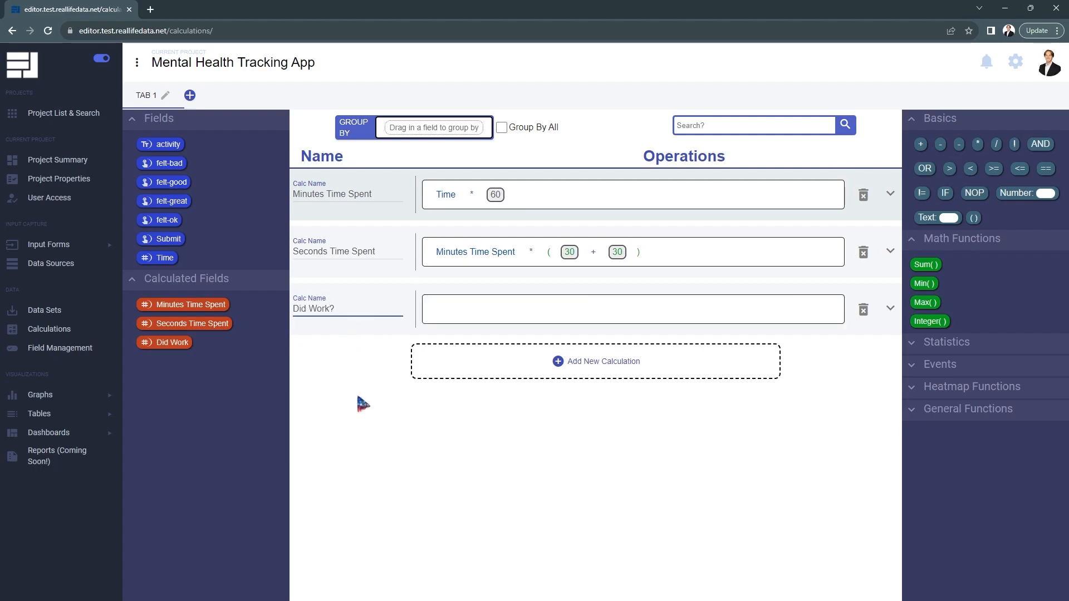
pyautogui.click(363, 405)
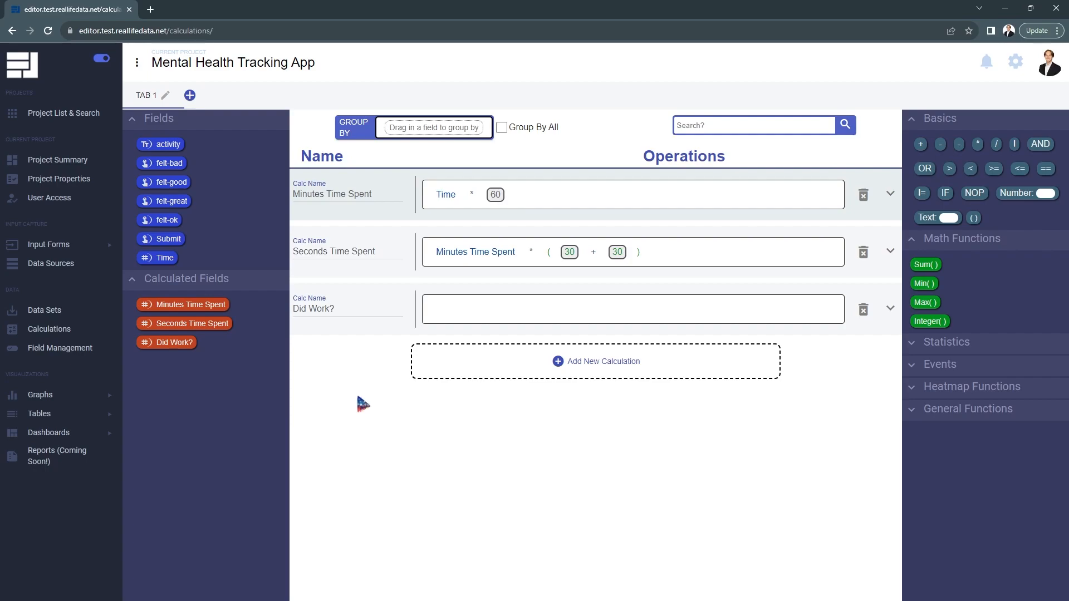
# - Build the Did Work? formula to test whether the activity field == the text Work
pyautogui.moveTo(163, 142); pyautogui.dragTo(458, 317)
pyautogui.moveTo(1047, 168); pyautogui.dragTo(476, 316)
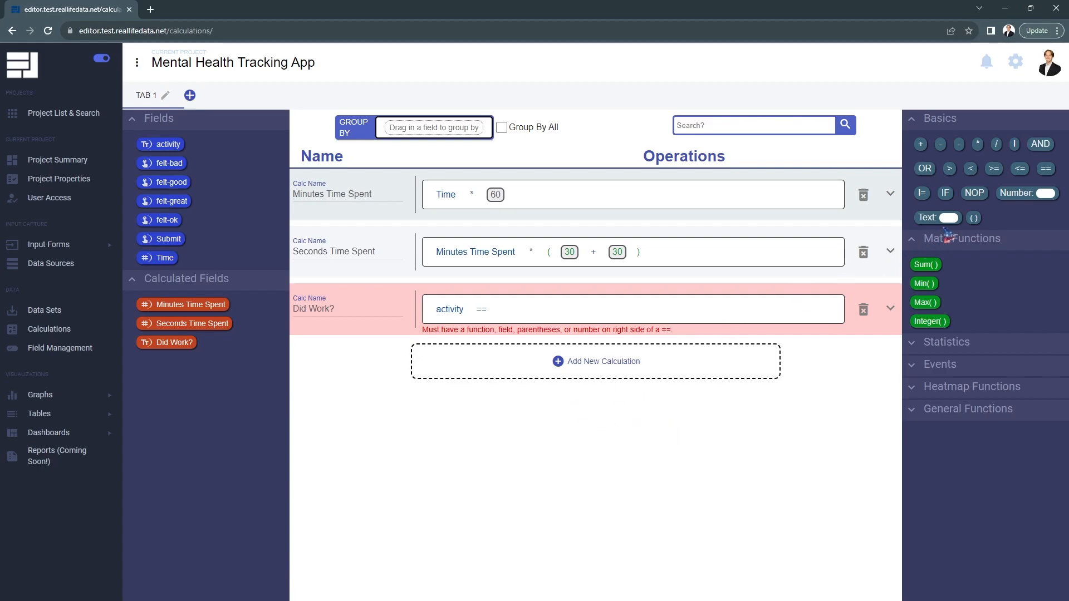
pyautogui.moveTo(927, 217); pyautogui.dragTo(507, 310)
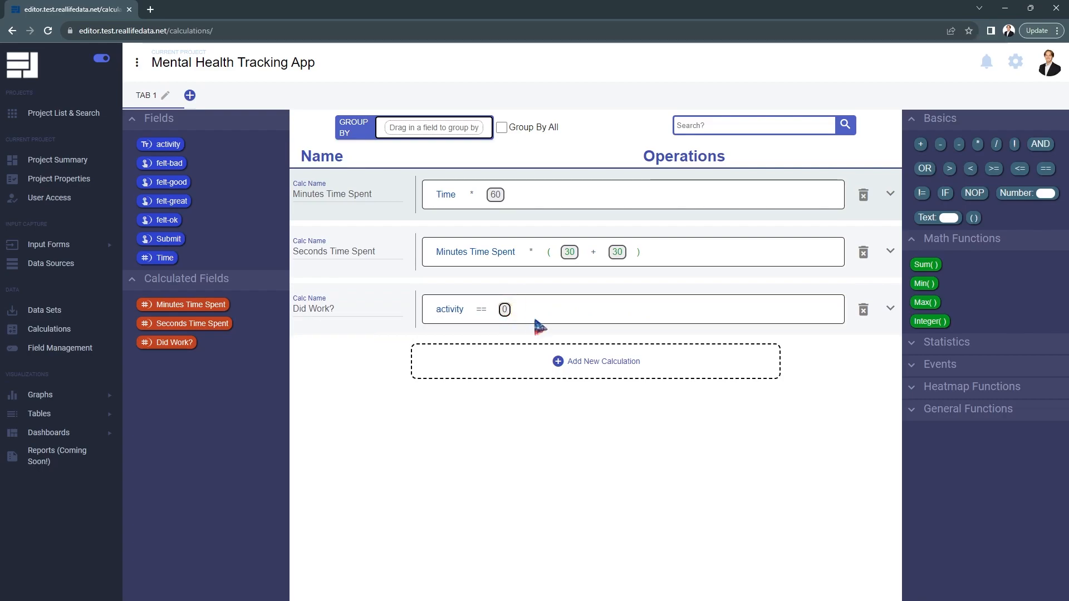
pyautogui.write('Work')
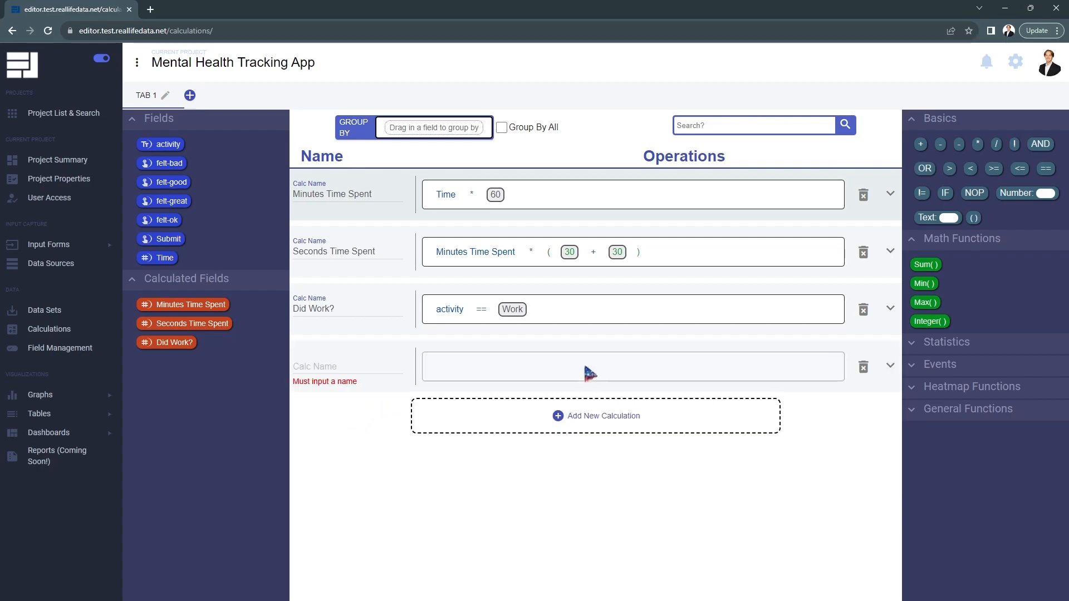
# - Add a fourth calculation and name it Activities Plus
pyautogui.click(337, 370)
pyautogui.write('Ad')
pyautogui.write('tivities PLus')
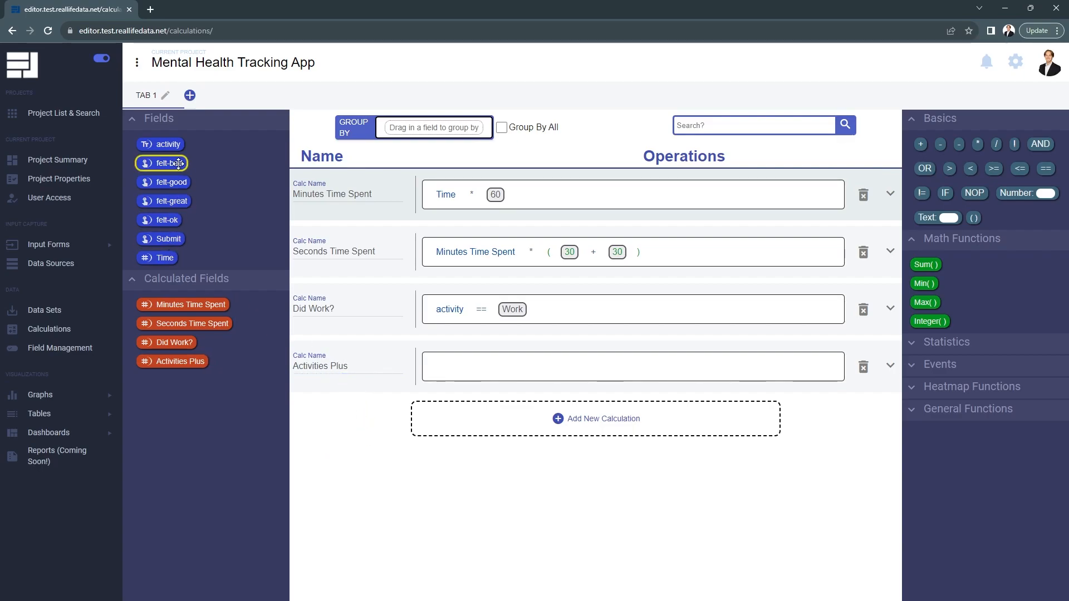
# - Build the Activities Plus formula as the activity field + the text "- Done"
pyautogui.moveTo(160, 145); pyautogui.dragTo(473, 368)
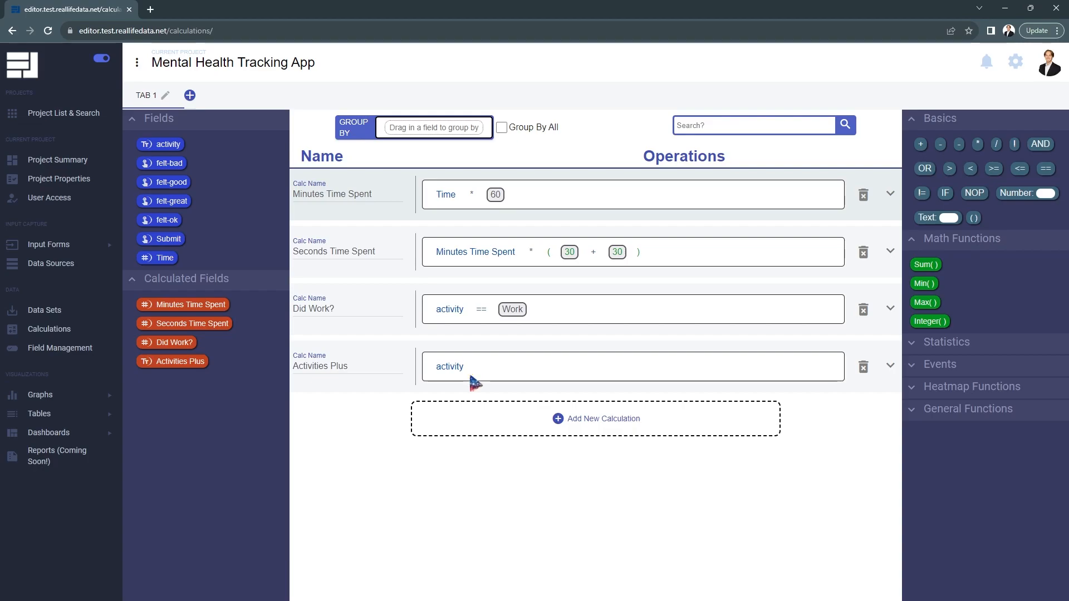
pyautogui.moveTo(920, 143)
pyautogui.mouseDown()
pyautogui.moveTo(709, 322)
pyautogui.moveTo(497, 367)
pyautogui.mouseUp()
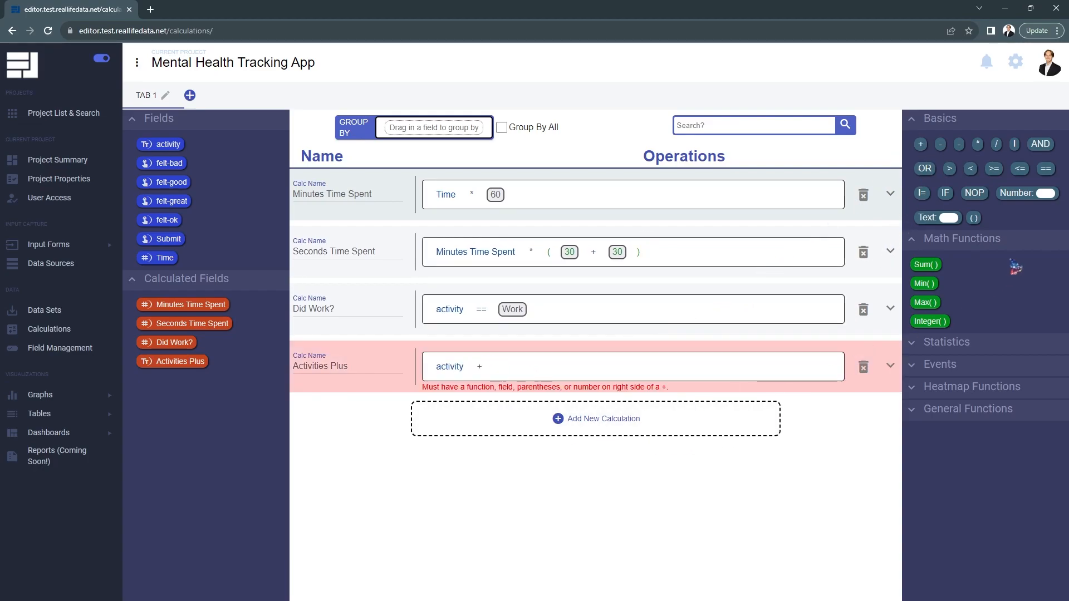
pyautogui.moveTo(932, 214); pyautogui.dragTo(501, 365)
pyautogui.press('BackSpace')
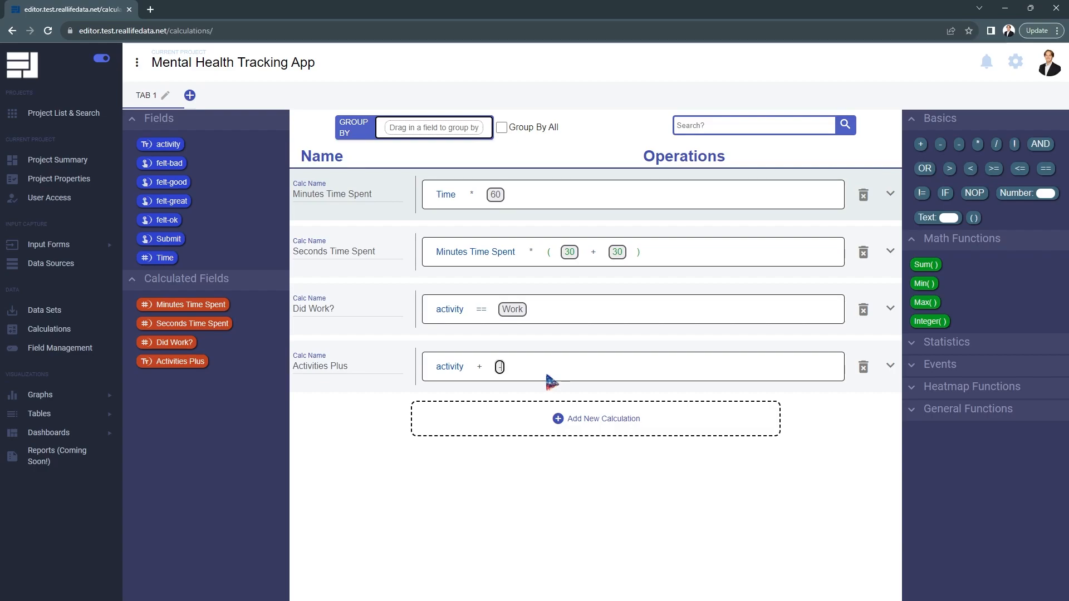
pyautogui.write('- Done')
pyautogui.click(597, 543)
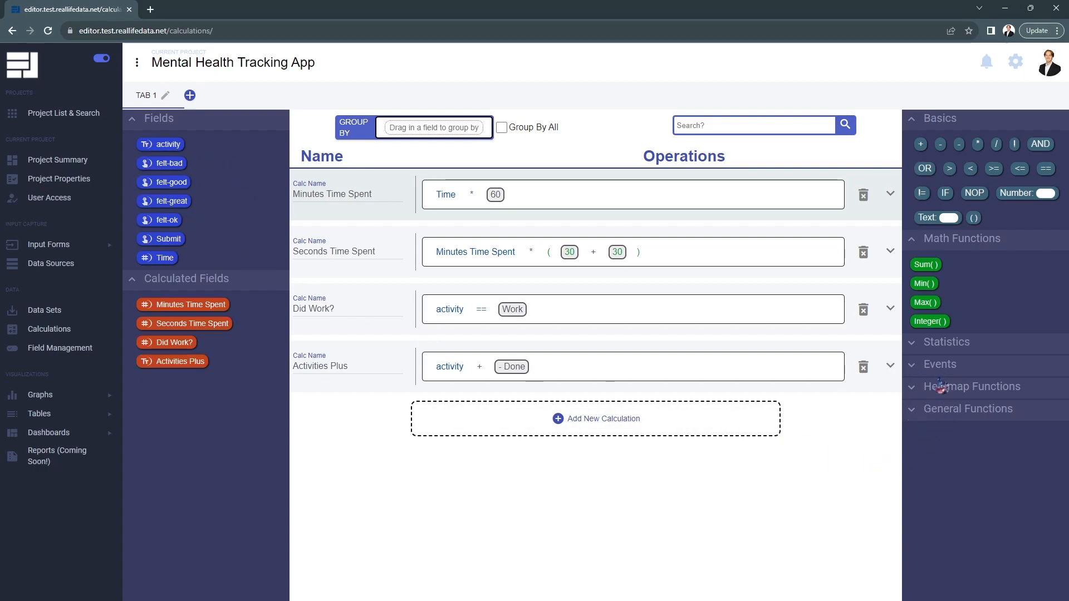
# - Show the Events functions, then add a fifth calculation named Clicked More Than One
pyautogui.click(919, 367)
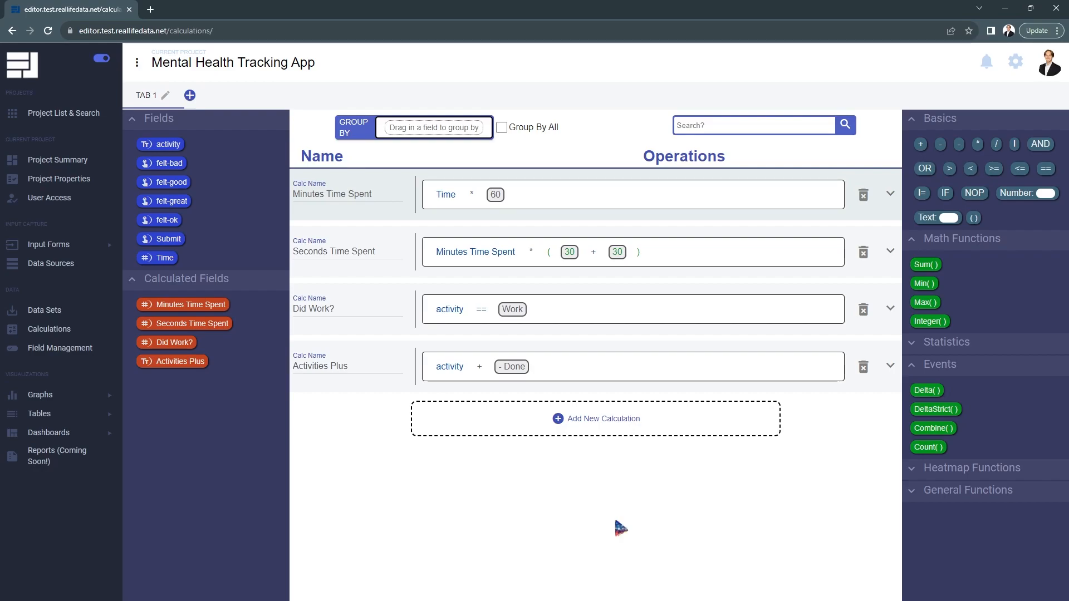
pyautogui.click(507, 426)
pyautogui.click(355, 425)
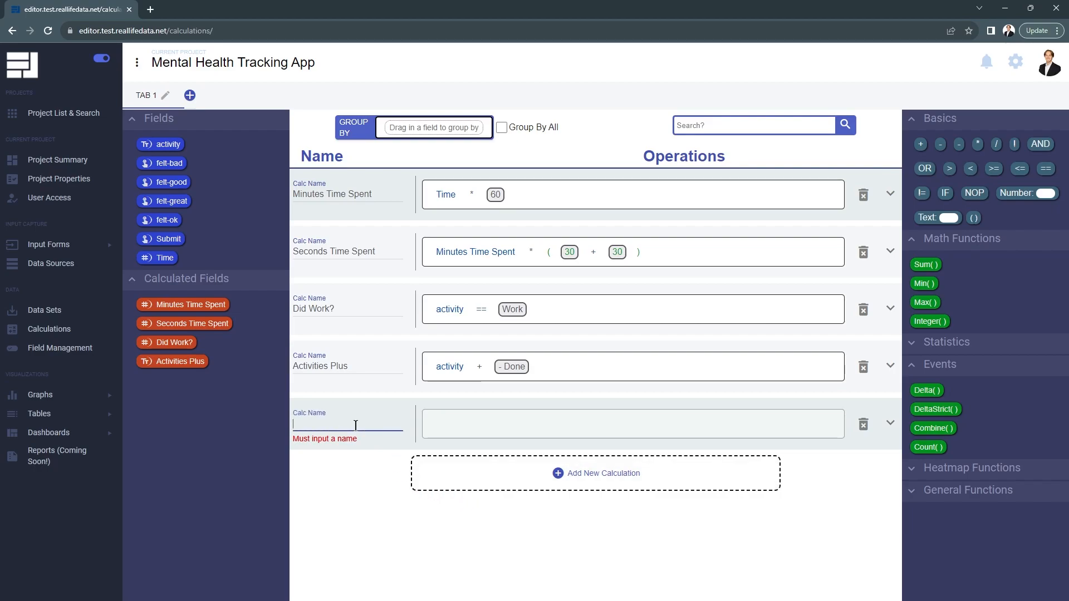
pyautogui.write('Clicked ')
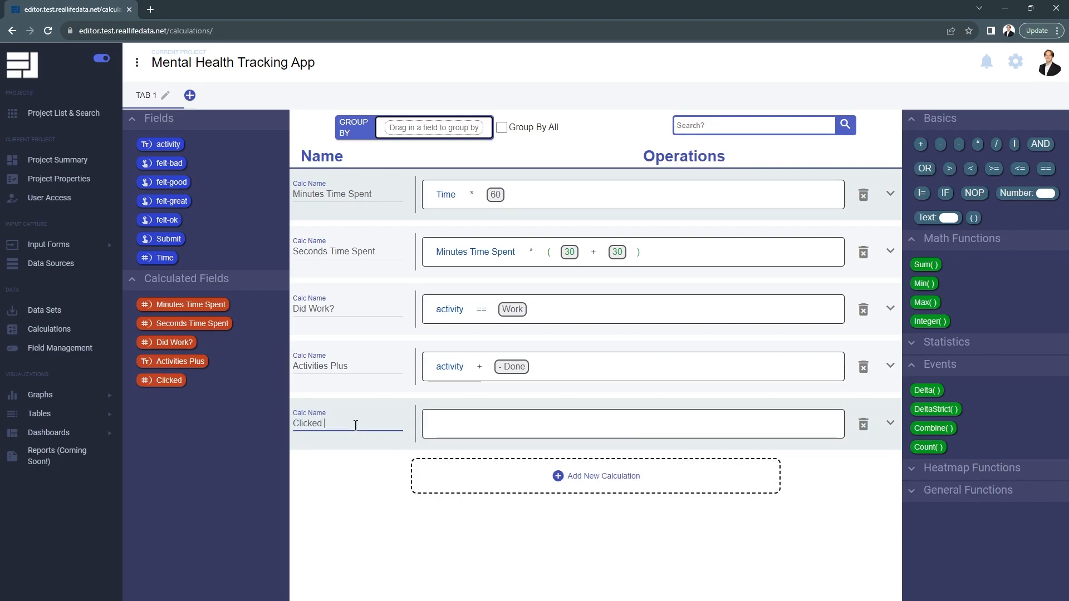
pyautogui.write('More Than One')
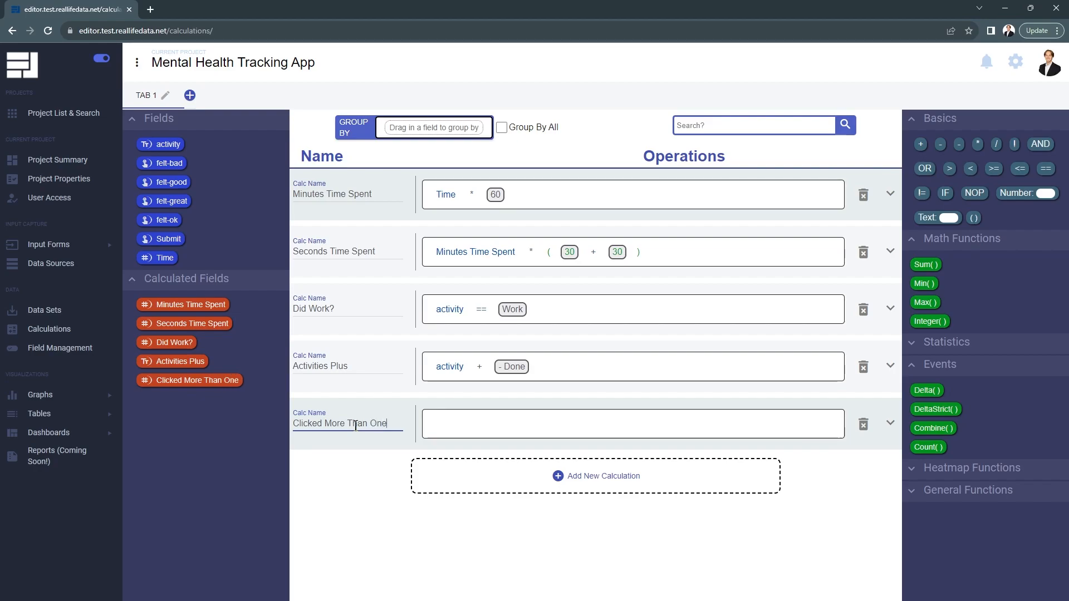
# - Insert a Count function in the Clicked More Than One formula with felt-bad, felt-good, felt-great and felt-ok as arguments
pyautogui.click(395, 568)
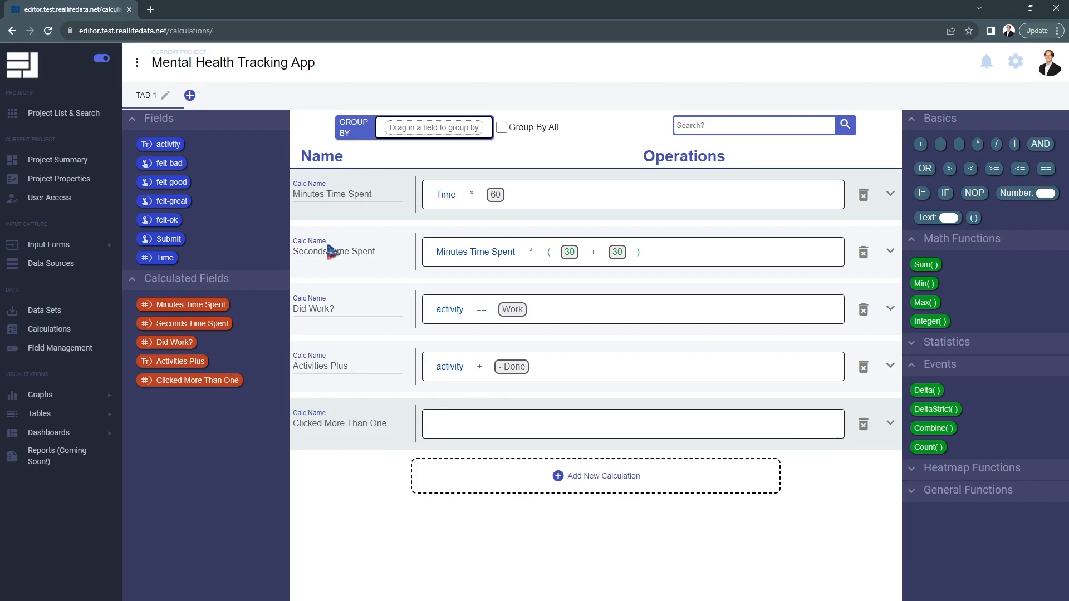
pyautogui.moveTo(927, 447); pyautogui.dragTo(453, 430)
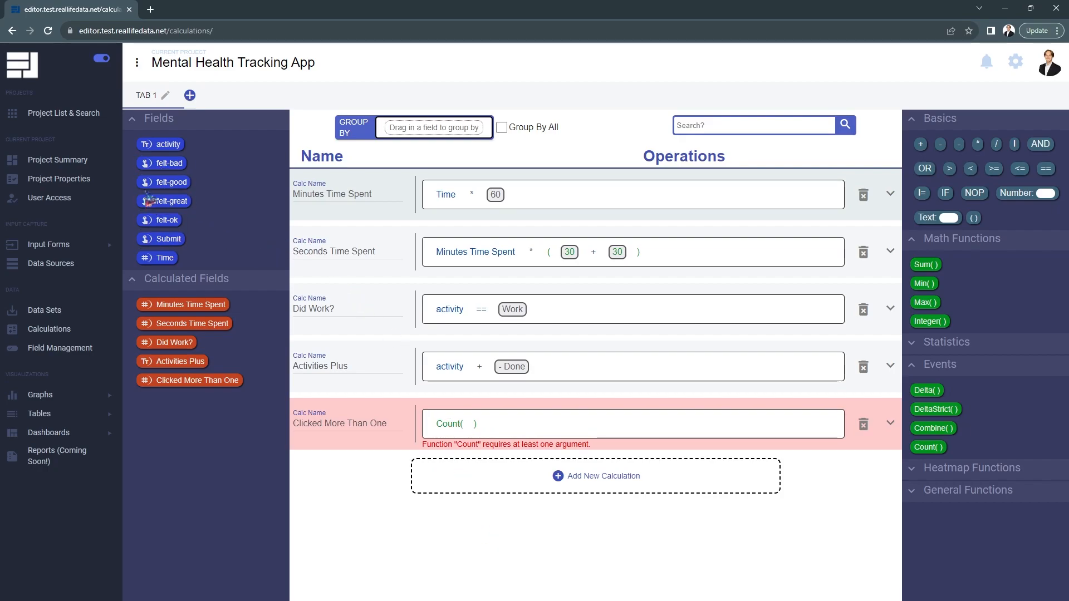
pyautogui.moveTo(148, 163); pyautogui.dragTo(489, 425)
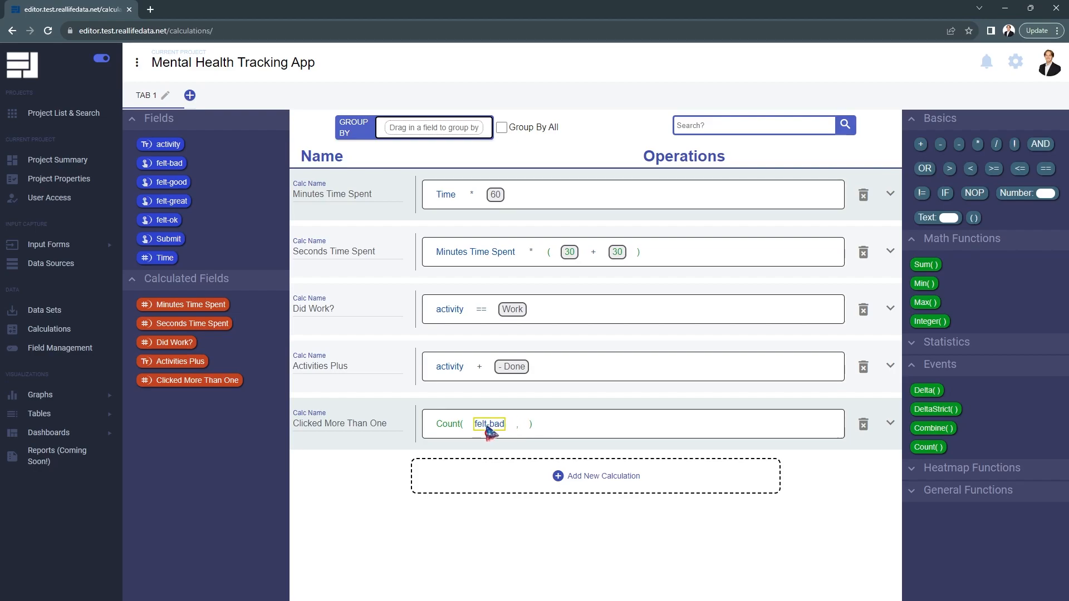
pyautogui.moveTo(171, 183); pyautogui.dragTo(534, 424)
pyautogui.moveTo(145, 200); pyautogui.dragTo(582, 425)
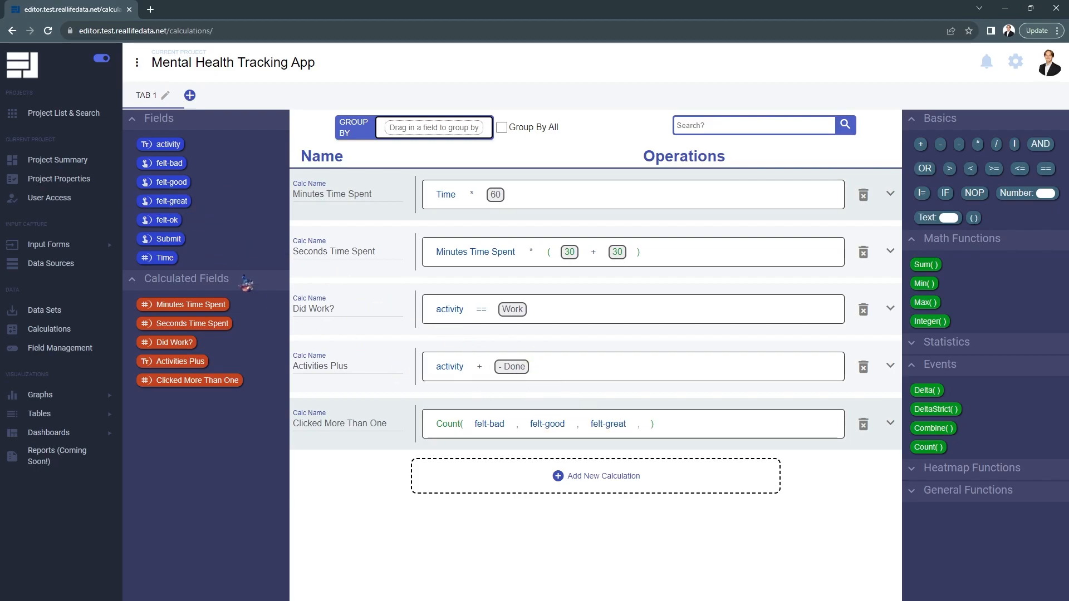
pyautogui.moveTo(168, 221); pyautogui.dragTo(648, 432)
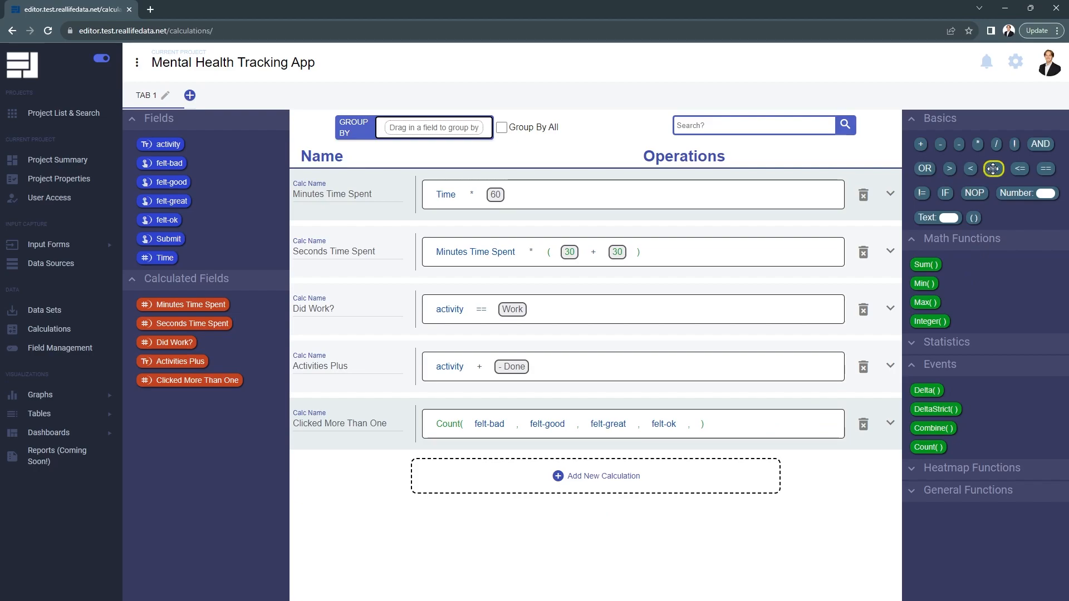
# - Extend the Clicked More Than One formula to test whether the count is >= the number 1
pyautogui.moveTo(993, 168)
pyautogui.mouseDown()
pyautogui.moveTo(747, 317)
pyautogui.moveTo(713, 428)
pyautogui.mouseUp()
pyautogui.moveTo(1027, 192); pyautogui.dragTo(746, 425)
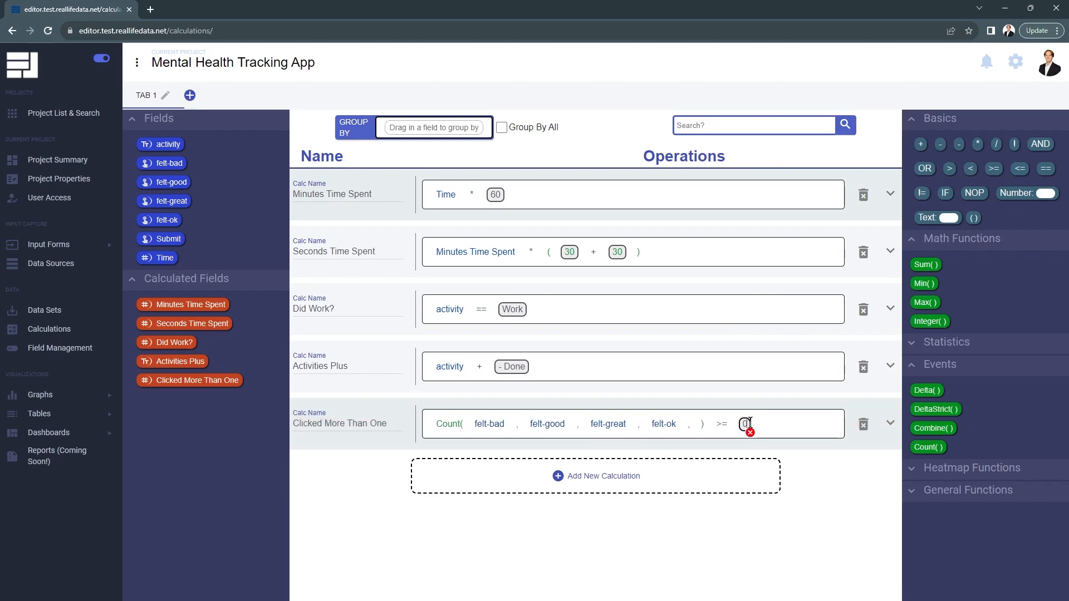
pyautogui.write('1')
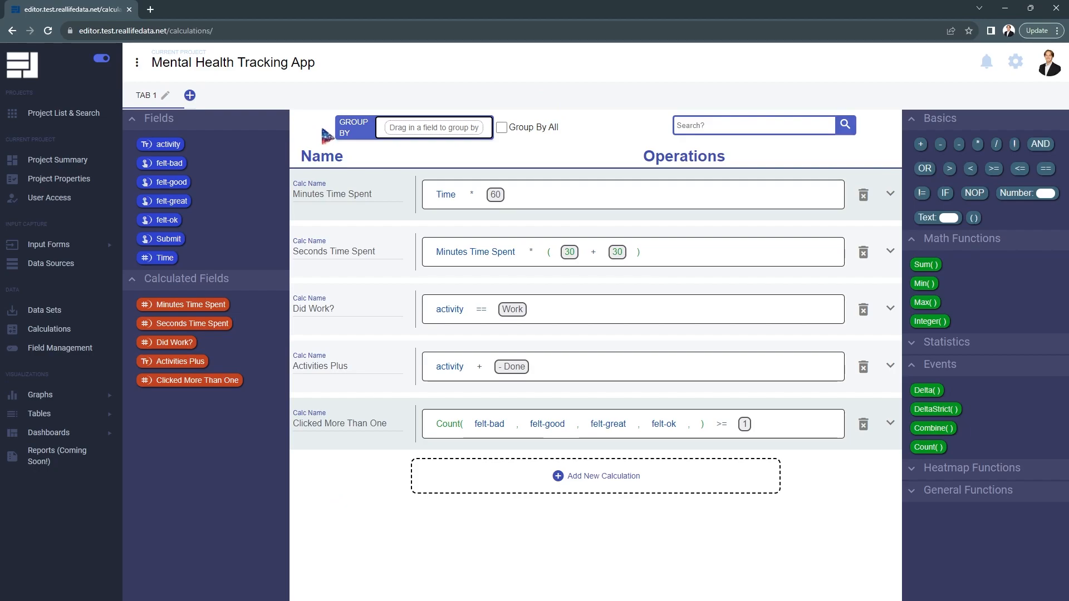
# - Create a new calculation tab named Group By Tab
pyautogui.click(190, 95)
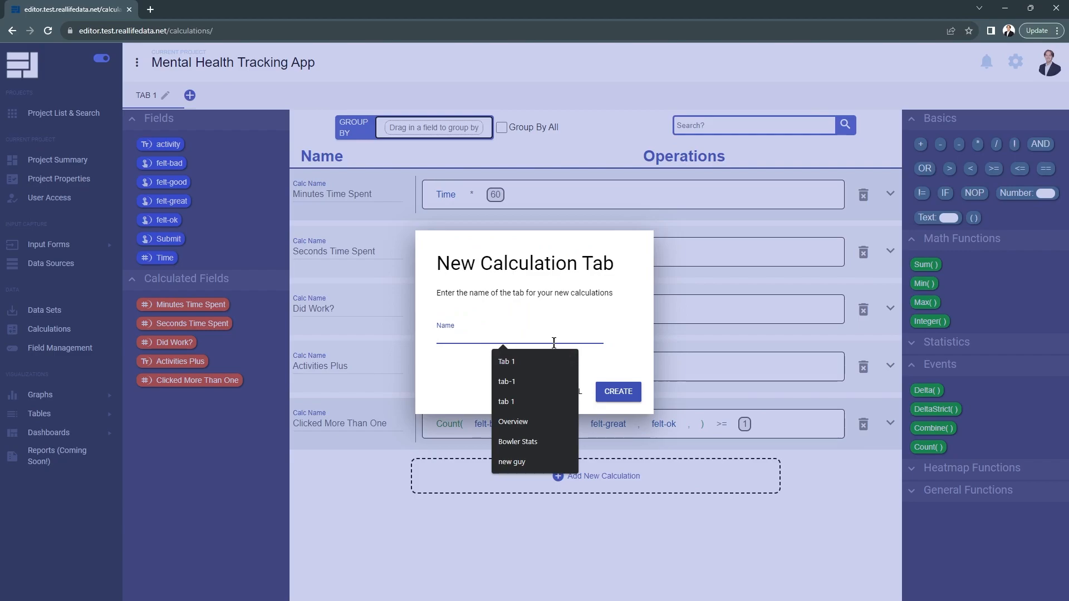
pyautogui.write('Group')
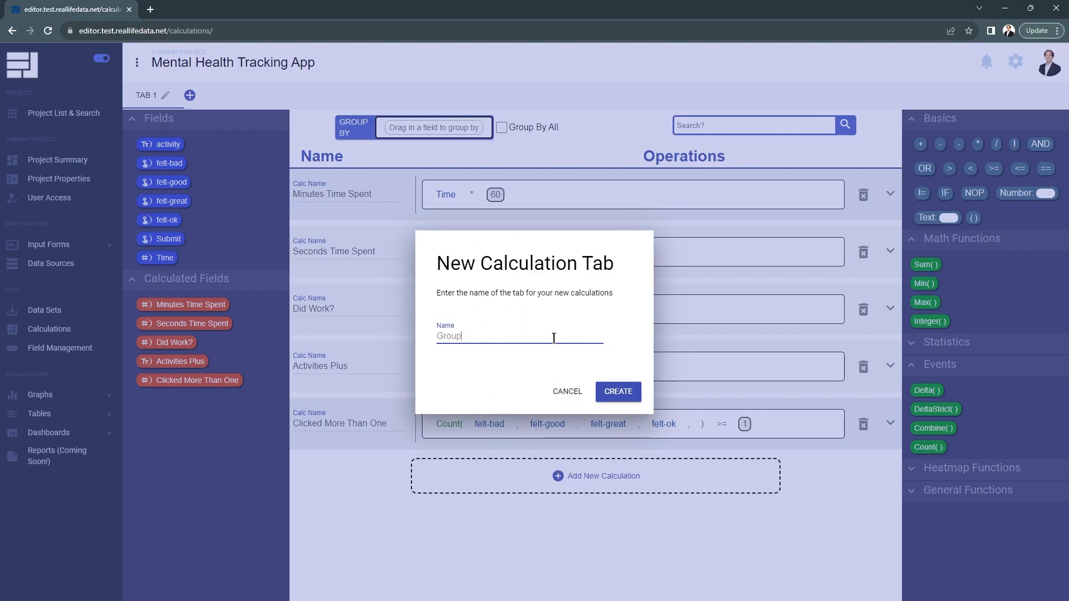
pyautogui.write(' By Tab')
pyautogui.click(615, 393)
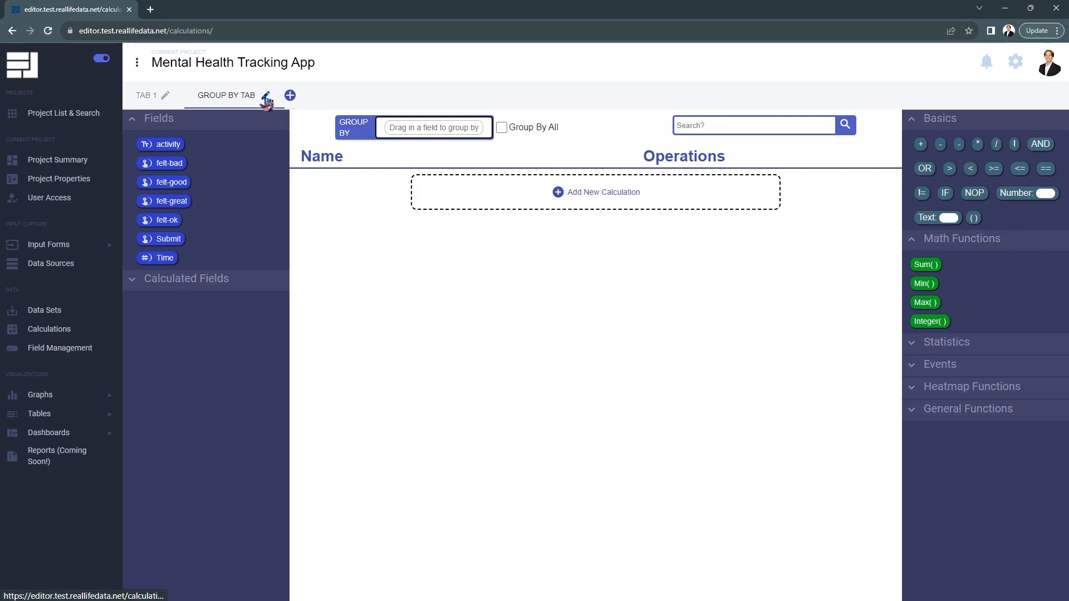
# - Rename the new calculation tab as Group By Tab One
pyautogui.click(266, 98)
pyautogui.click(549, 326)
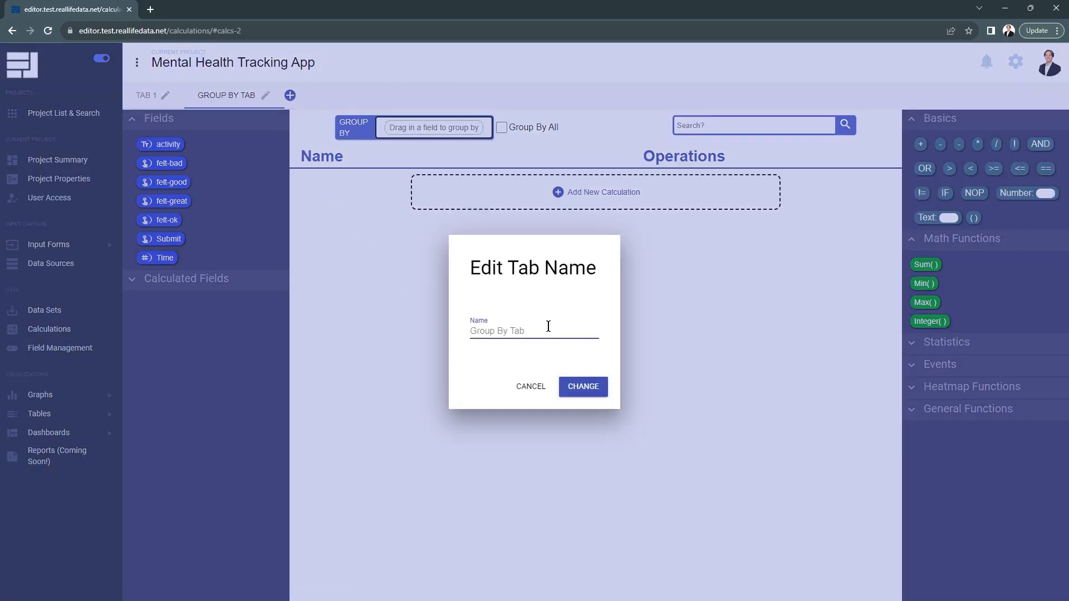
pyautogui.click(585, 394)
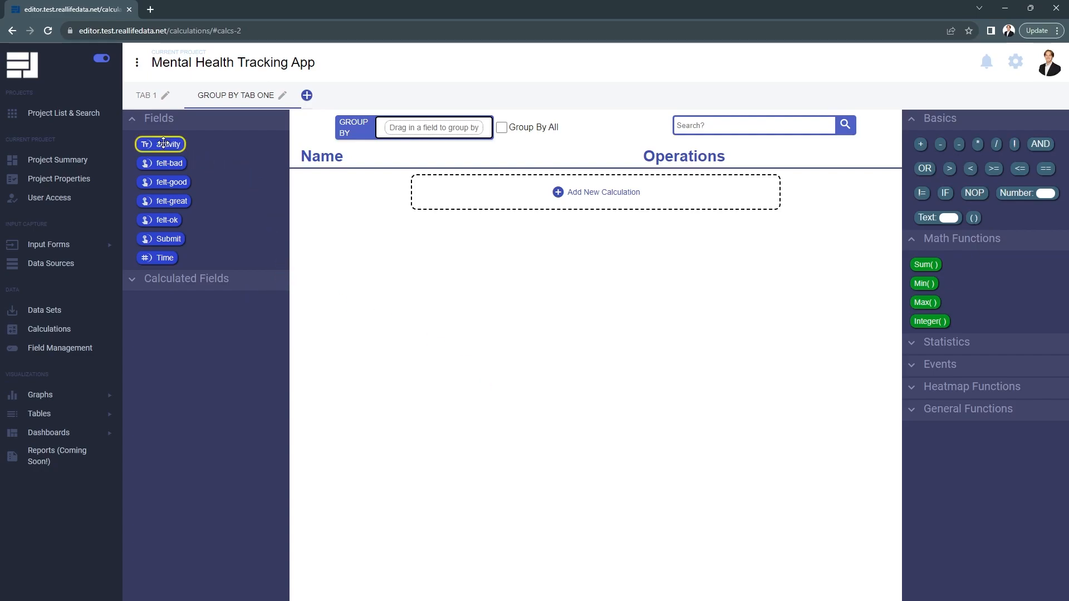
# - Group the tab by the activity field and add a calculation named Average Time Spent
pyautogui.moveTo(157, 145); pyautogui.dragTo(398, 125)
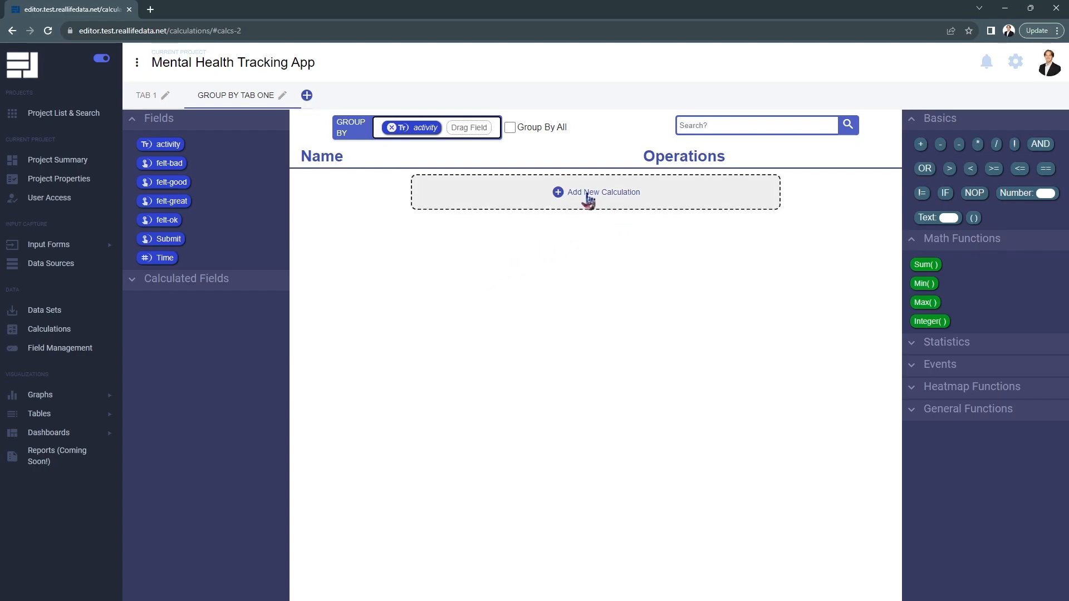
pyautogui.click(590, 195)
pyautogui.click(352, 197)
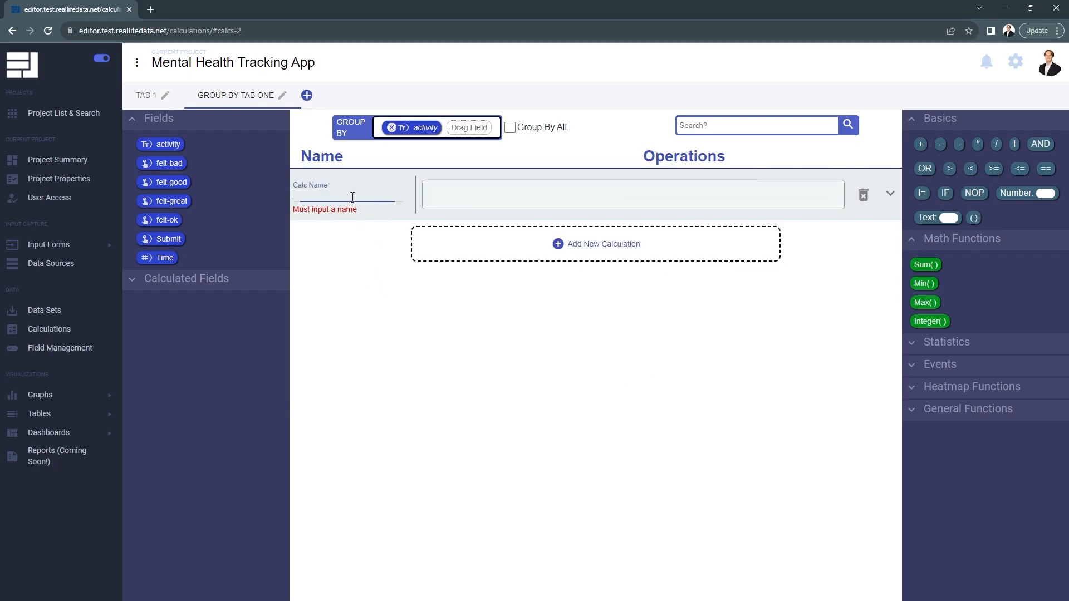
pyautogui.write('Average Time SPent')
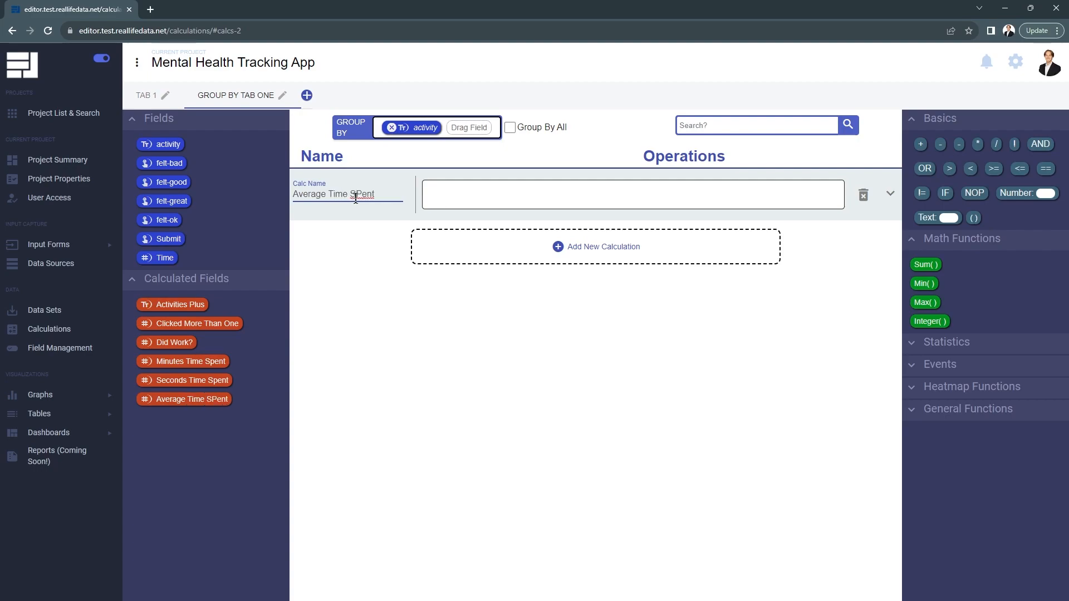
pyautogui.click(380, 309)
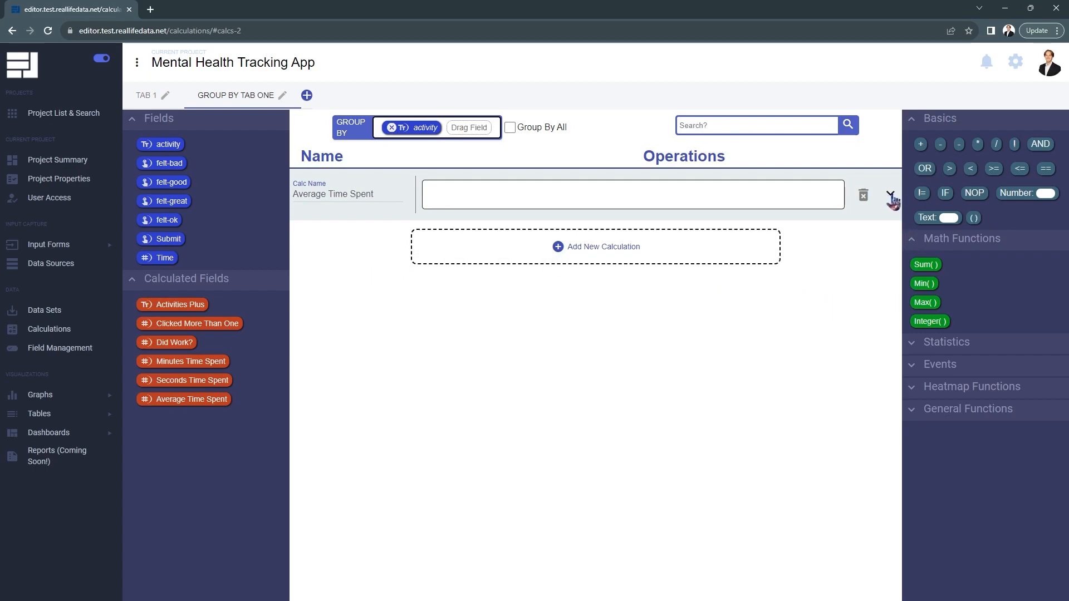
# - Give Average Time Spent the description "The average amount of time spent per activity" and collapse its details
pyautogui.click(891, 198)
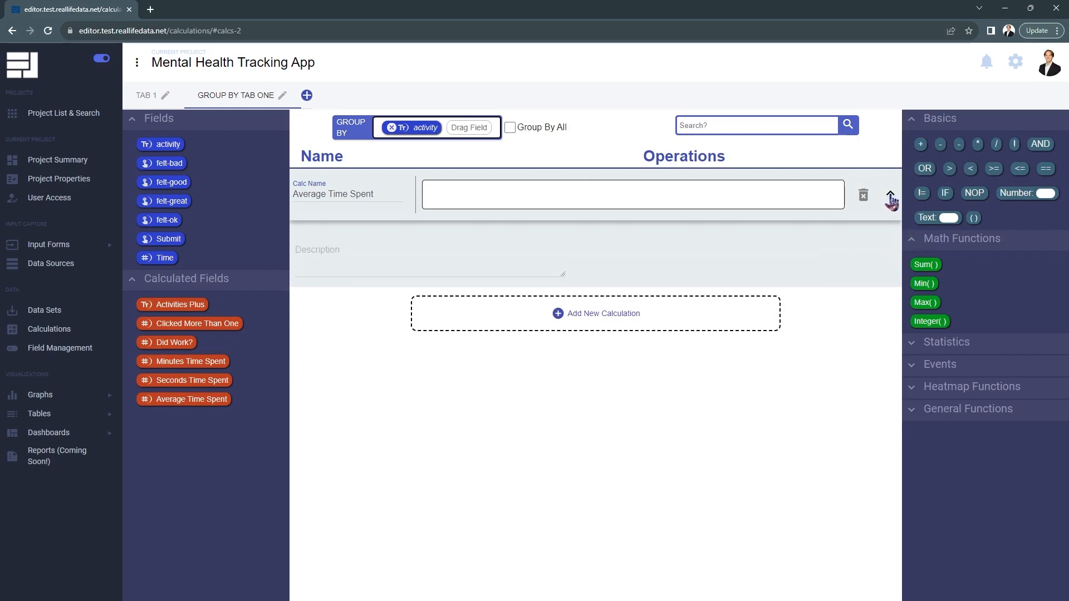
pyautogui.click(422, 252)
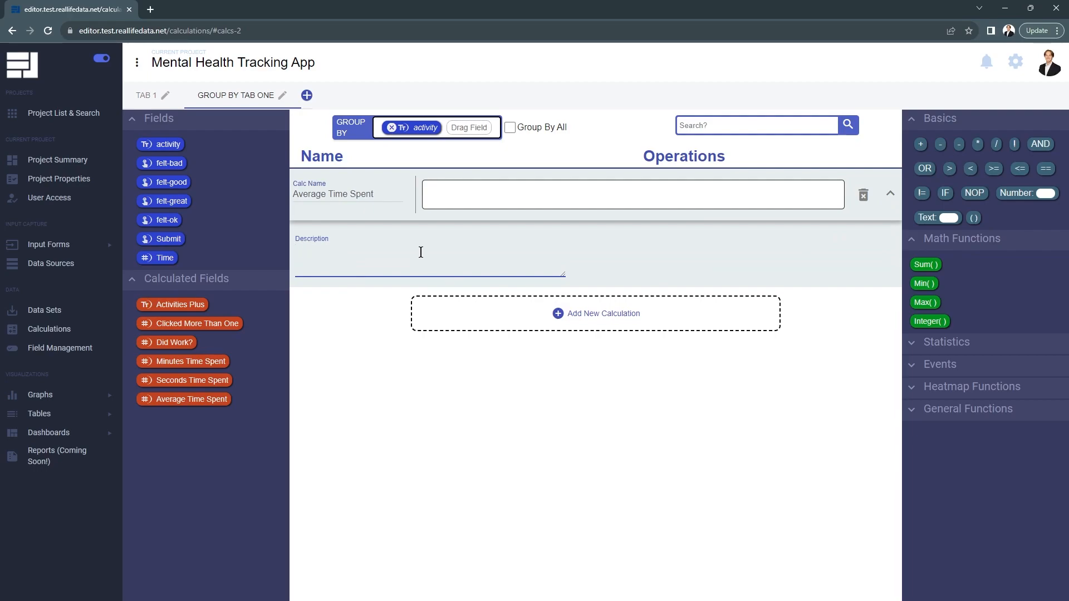
pyautogui.write('The average amount of time spent per activity')
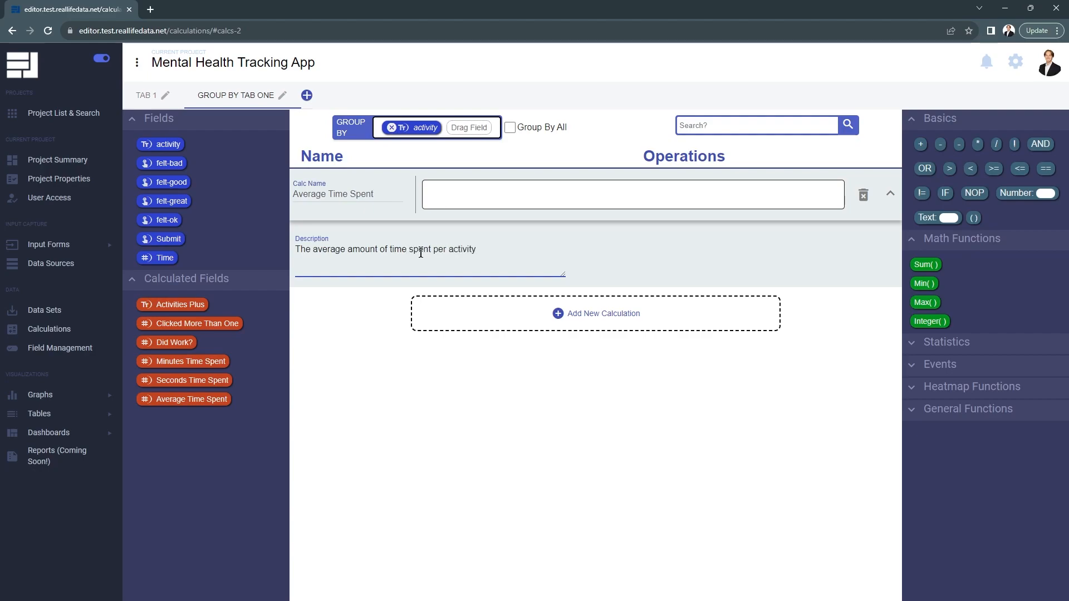
pyautogui.click(359, 412)
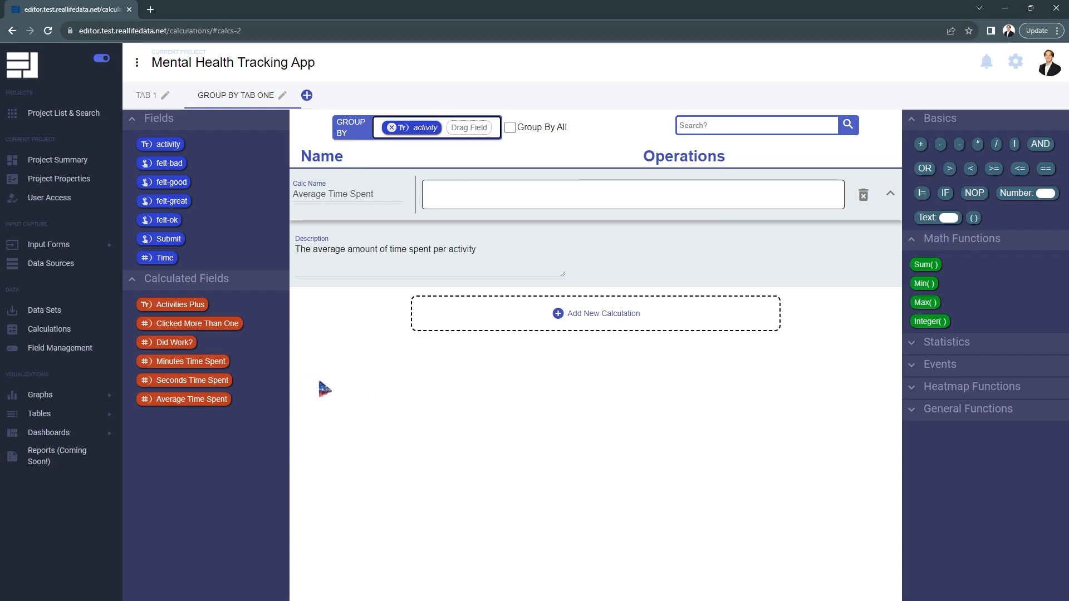
pyautogui.moveTo(225, 396); pyautogui.dragTo(417, 247)
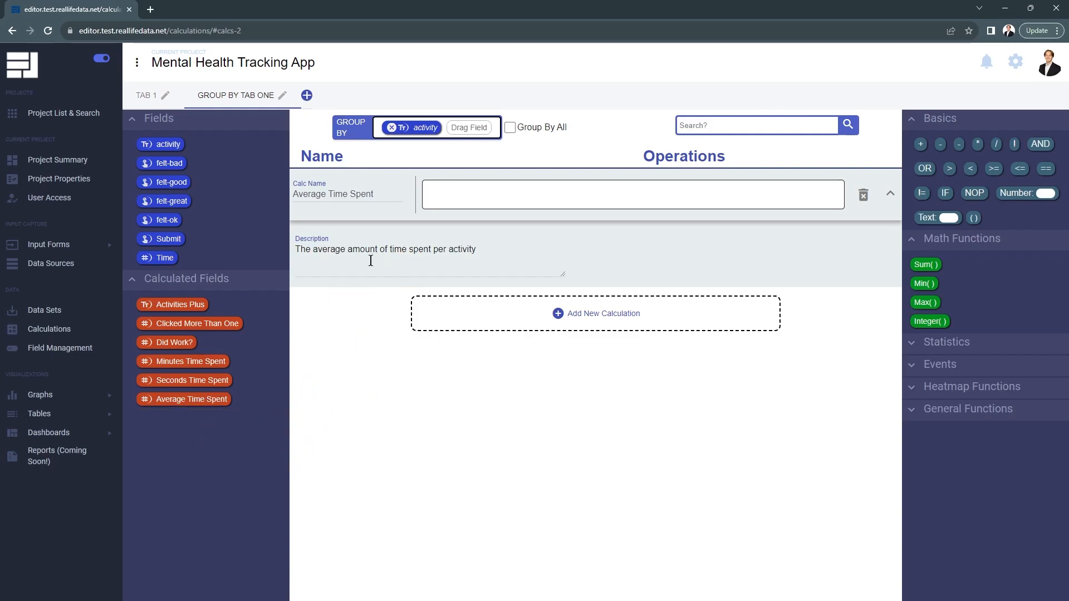
pyautogui.click(891, 193)
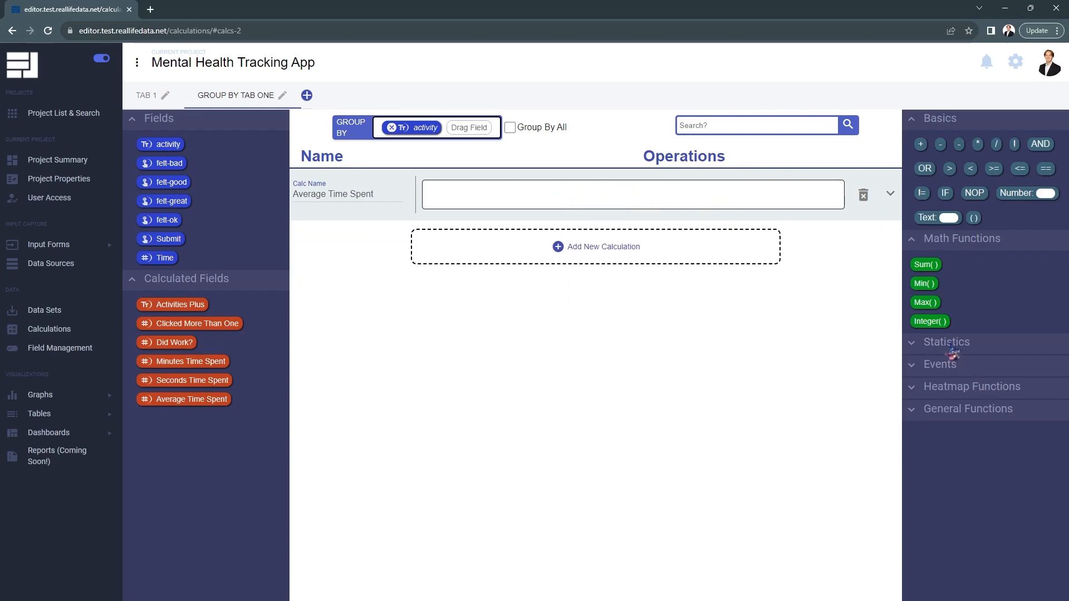
# - Build the Average Time Spent formula as the statistics function Average with the Time field as its argument
pyautogui.click(951, 348)
pyautogui.moveTo(943, 366); pyautogui.dragTo(521, 204)
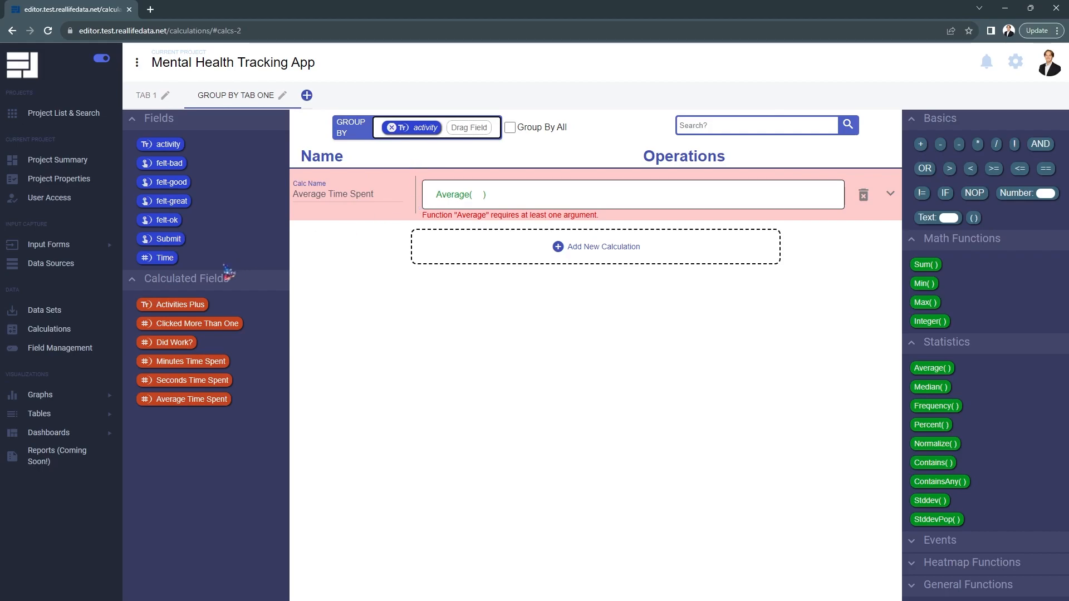
pyautogui.moveTo(163, 258); pyautogui.dragTo(483, 199)
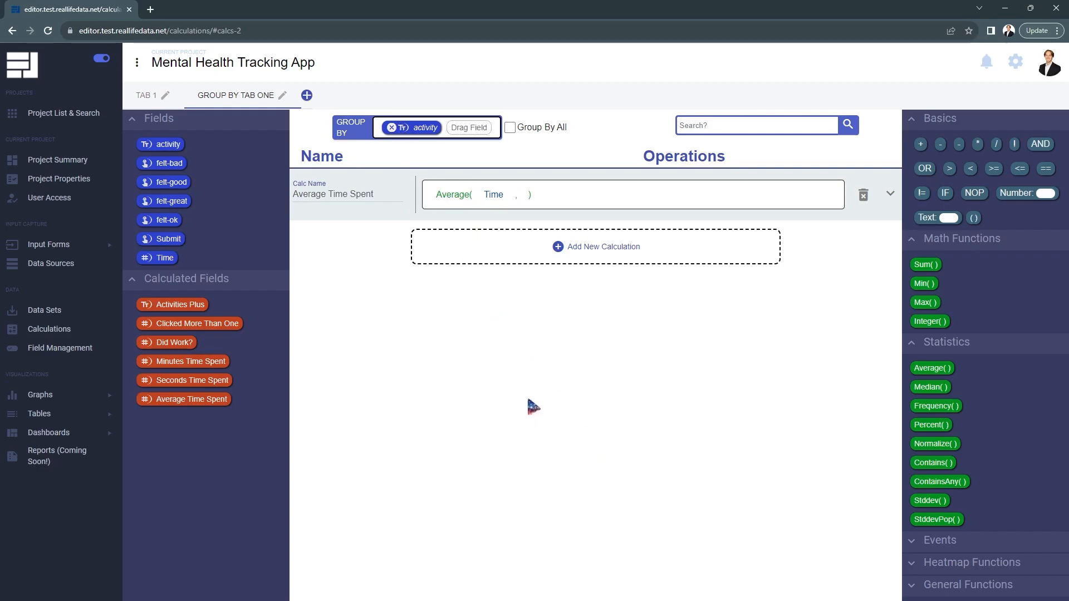
pyautogui.moveTo(155, 305); pyautogui.dragTo(153, 400)
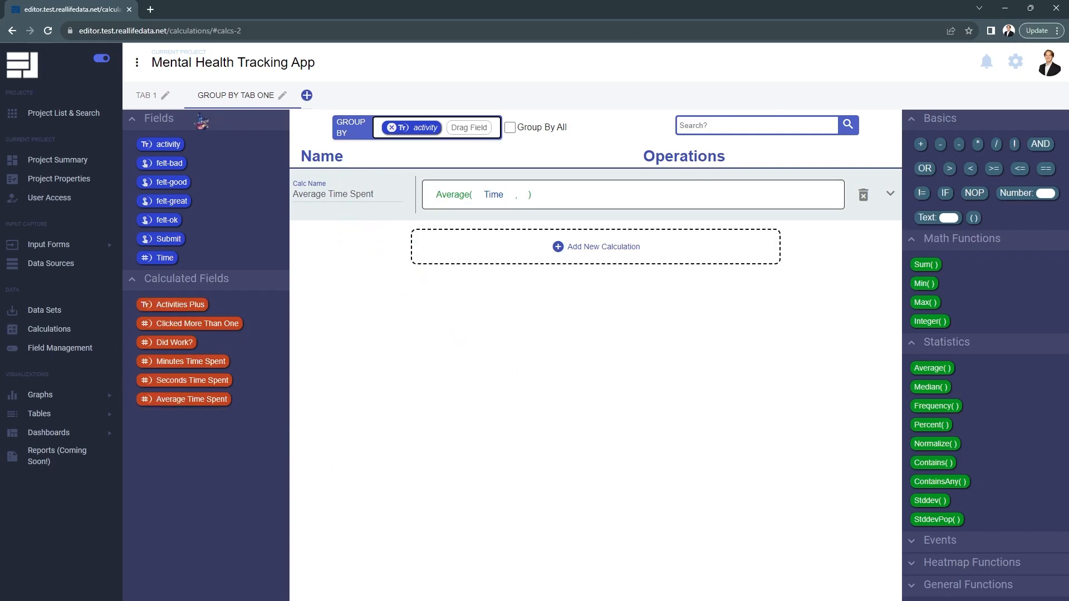
pyautogui.click(145, 95)
pyautogui.click(226, 95)
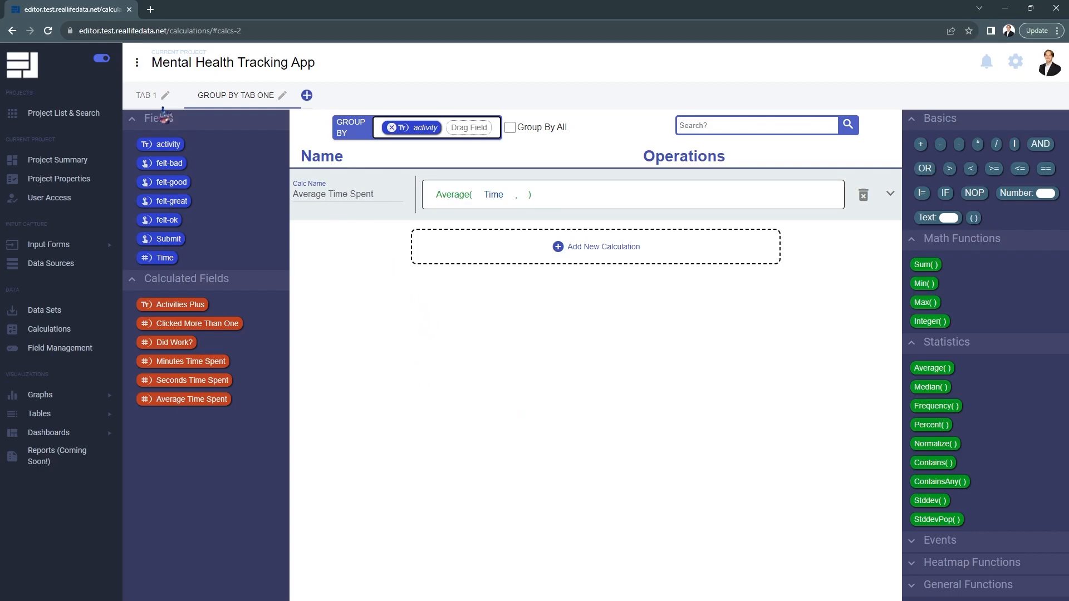
# - Search the calculations in Tab 1 for "Minute", then clear the search to list all of them again
pyautogui.click(146, 95)
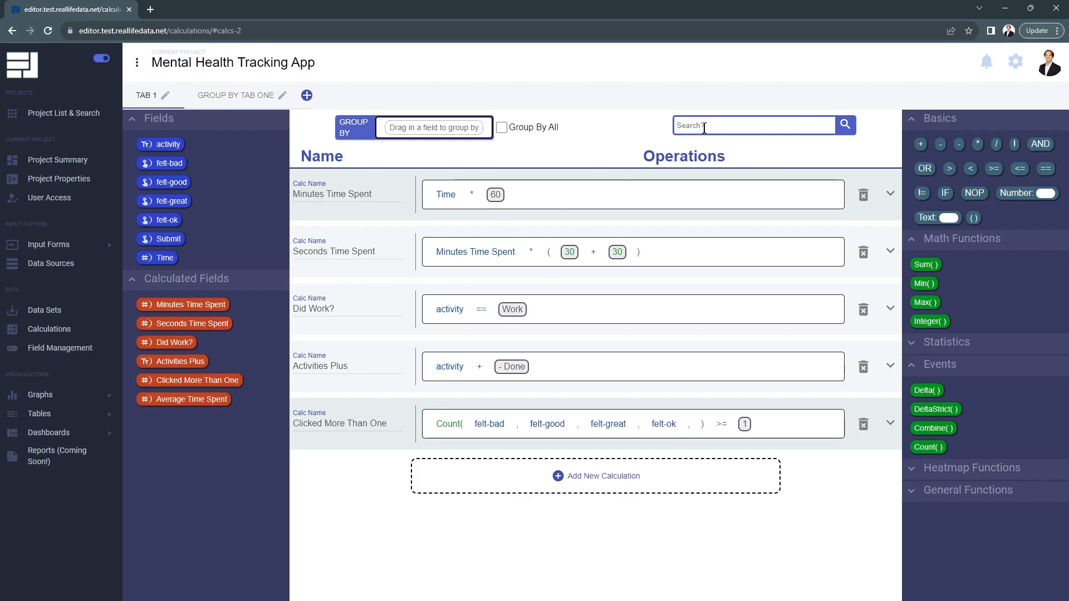
pyautogui.write('Minute')
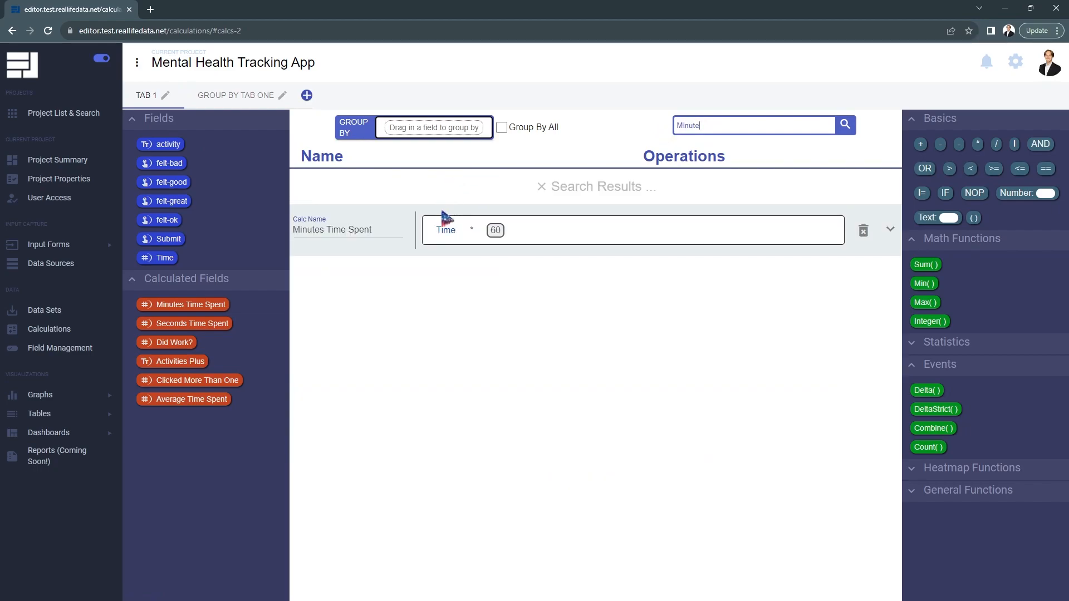
pyautogui.click(541, 188)
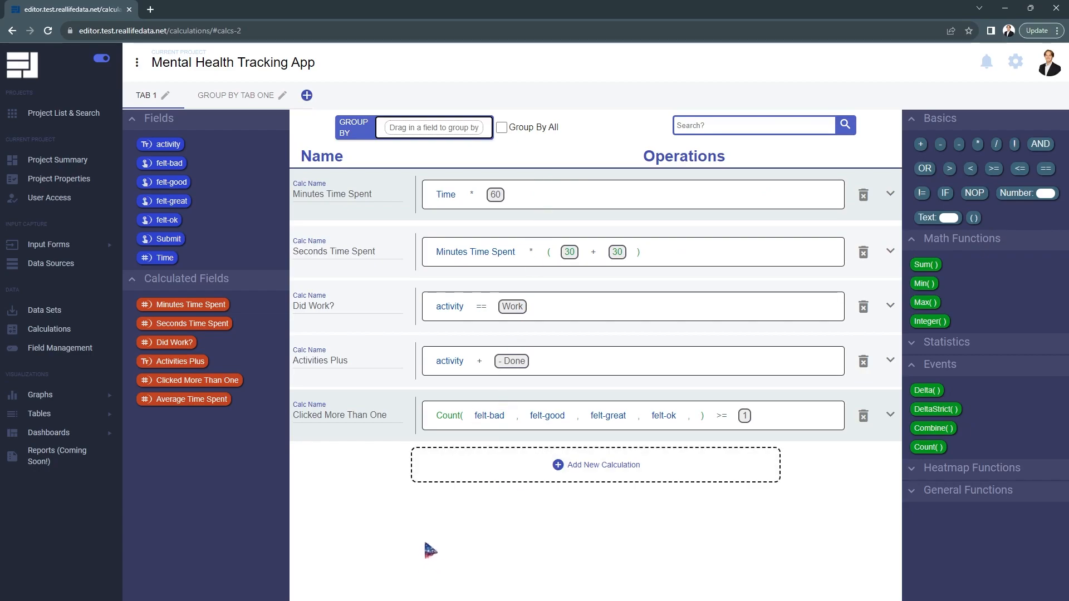